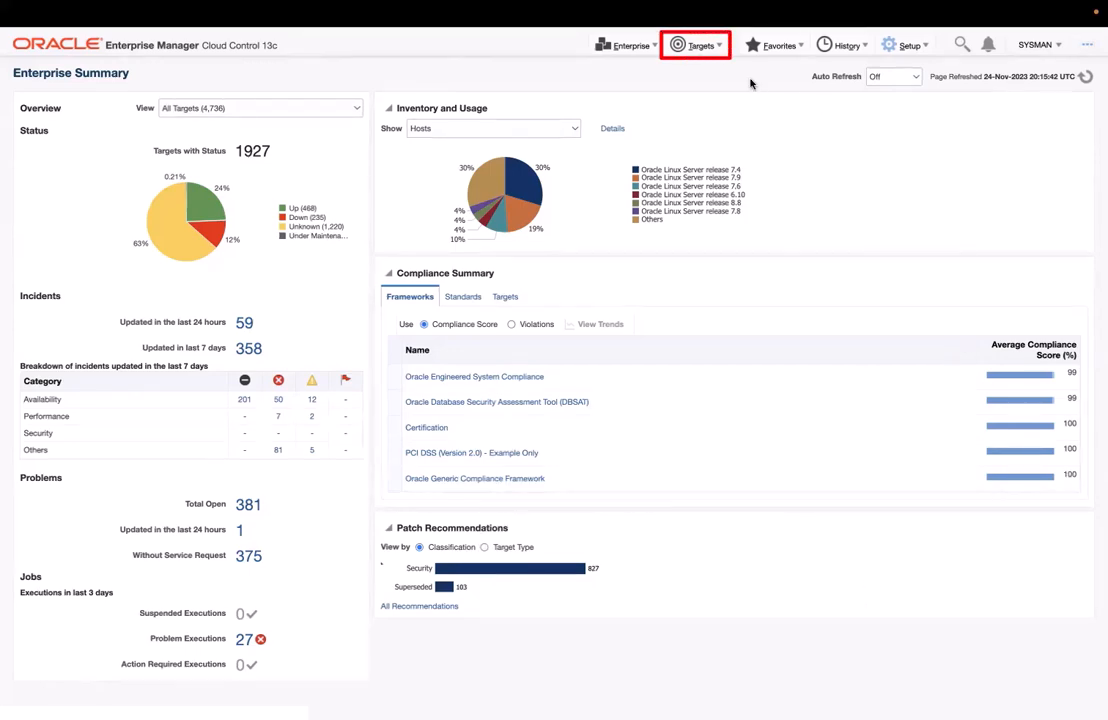
# Start creating a regular target group and name it bridge_demo_grp
pyautogui.click(695, 45)
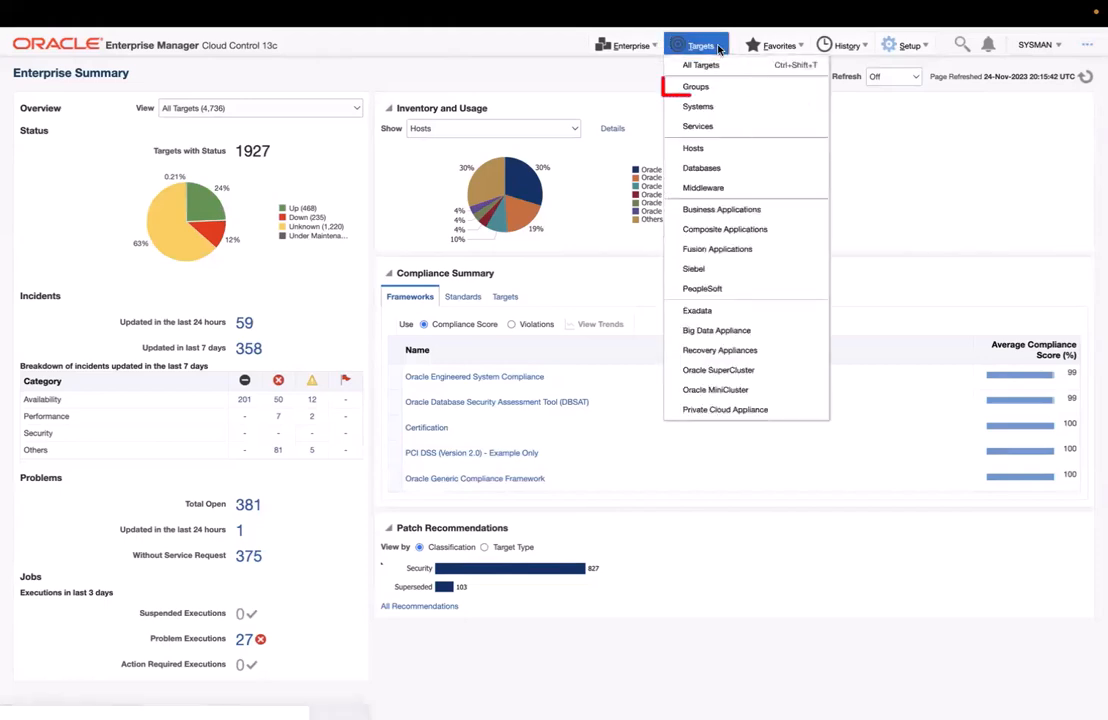
pyautogui.click(725, 89)
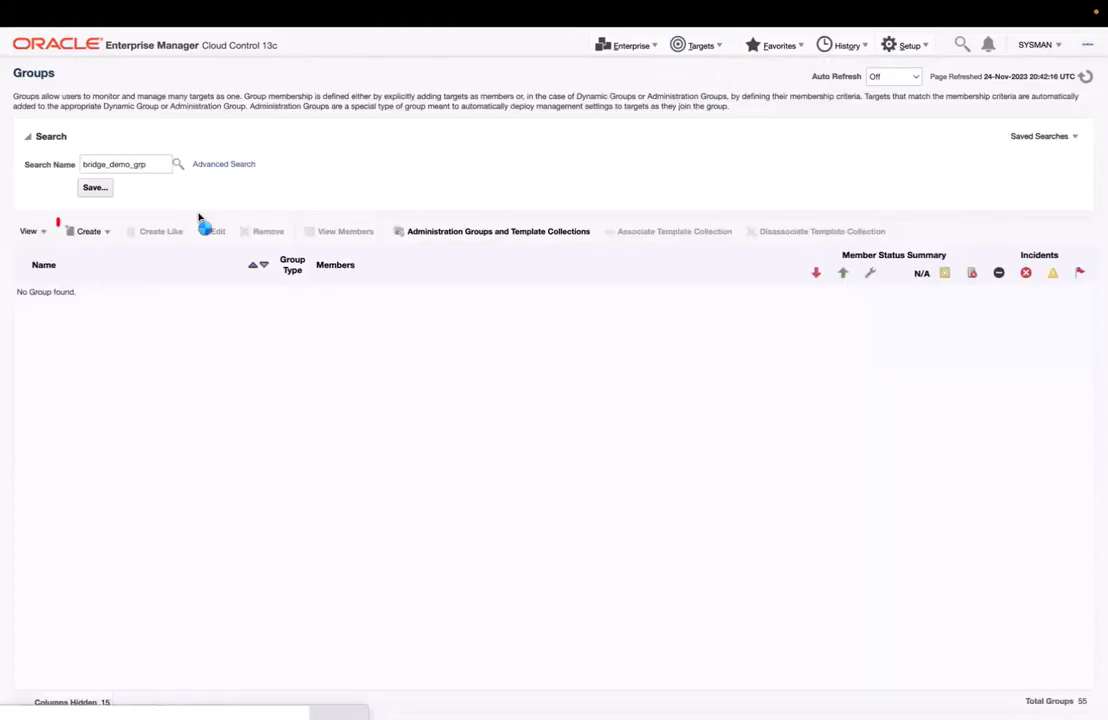
pyautogui.click(88, 233)
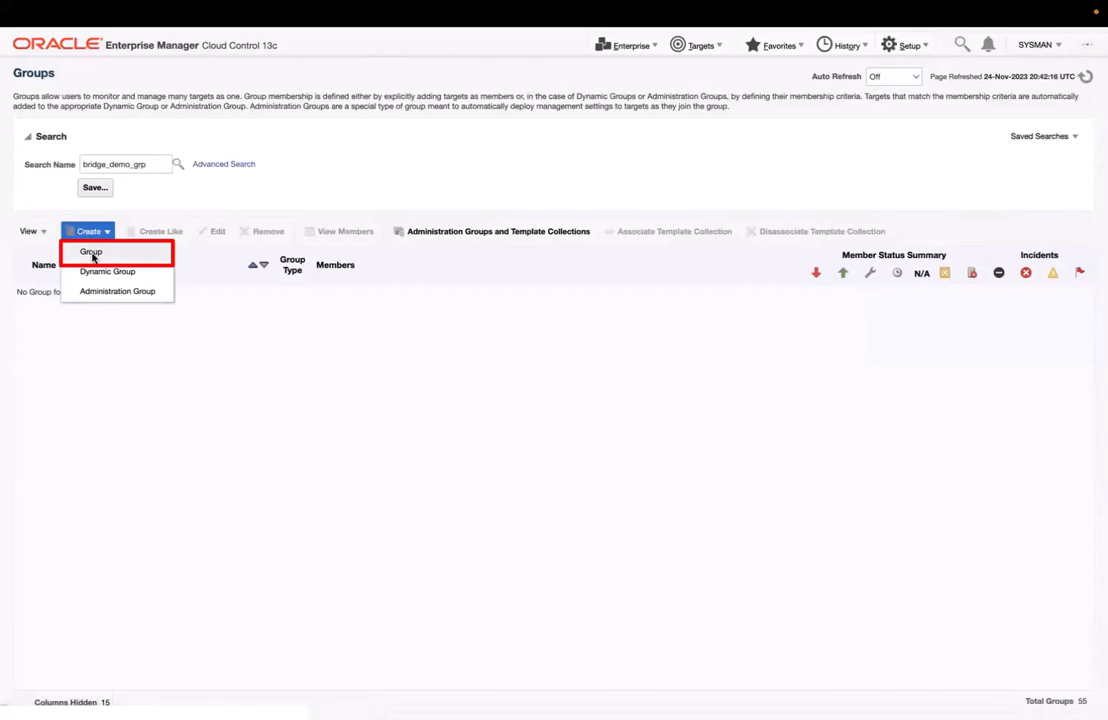
pyautogui.click(92, 253)
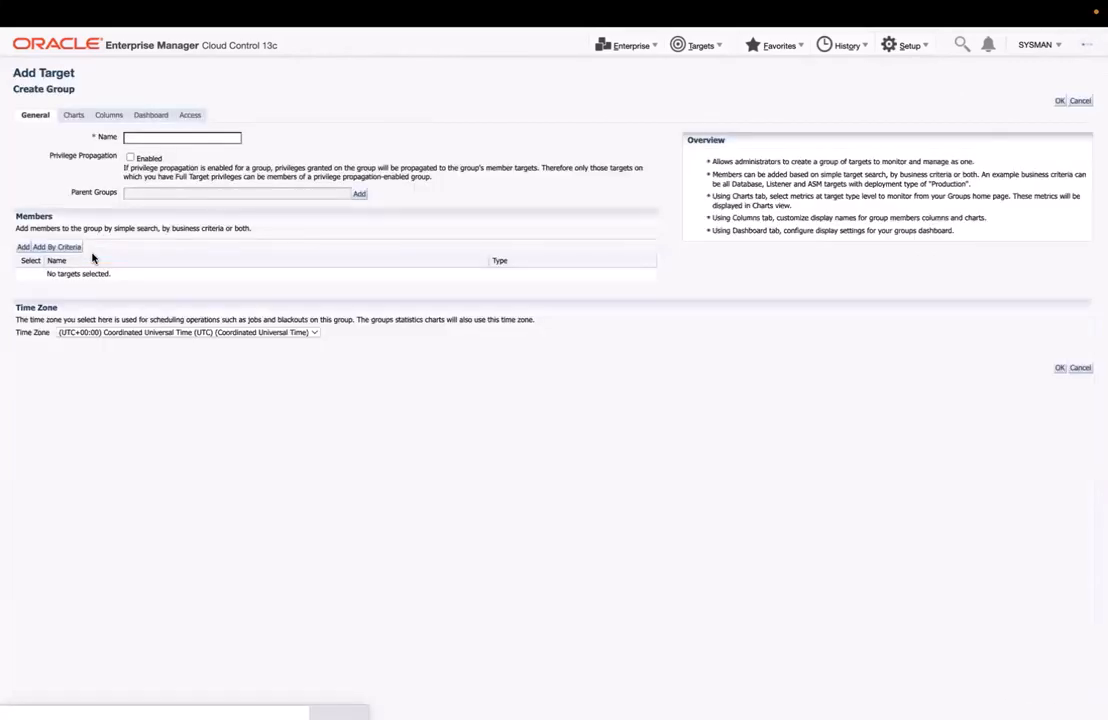
pyautogui.click(154, 141)
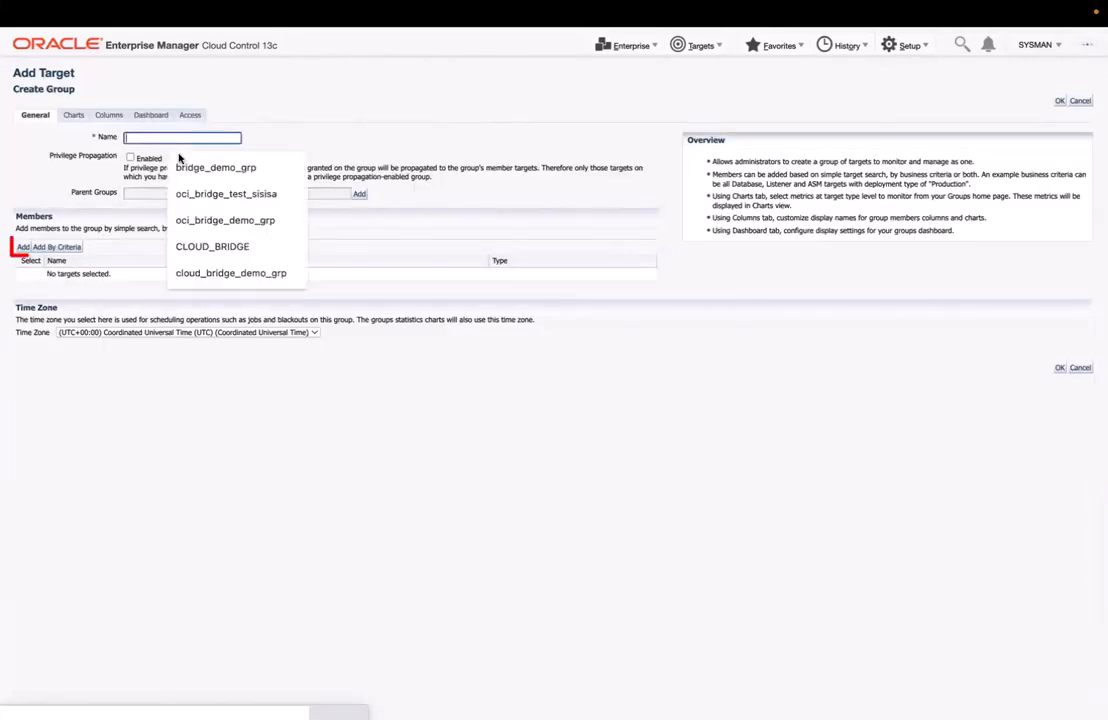
pyautogui.click(186, 162)
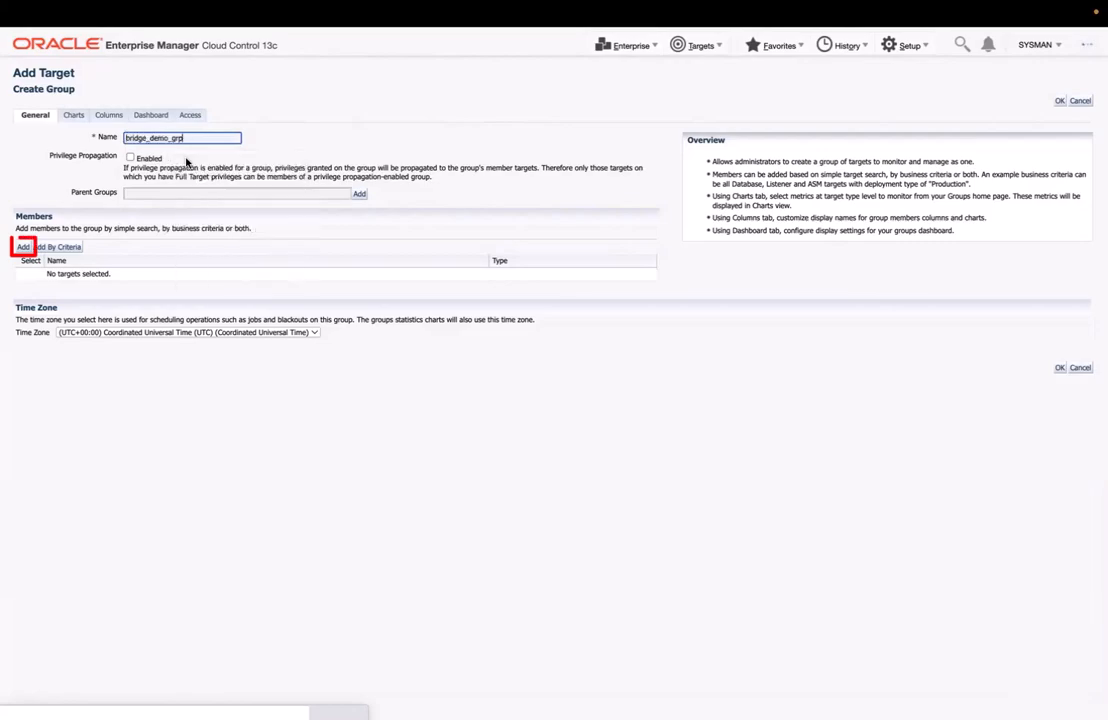
# Search the targets for SIDB19_SIDB19PDB and add that pluggable database as a member of the group
pyautogui.click(24, 248)
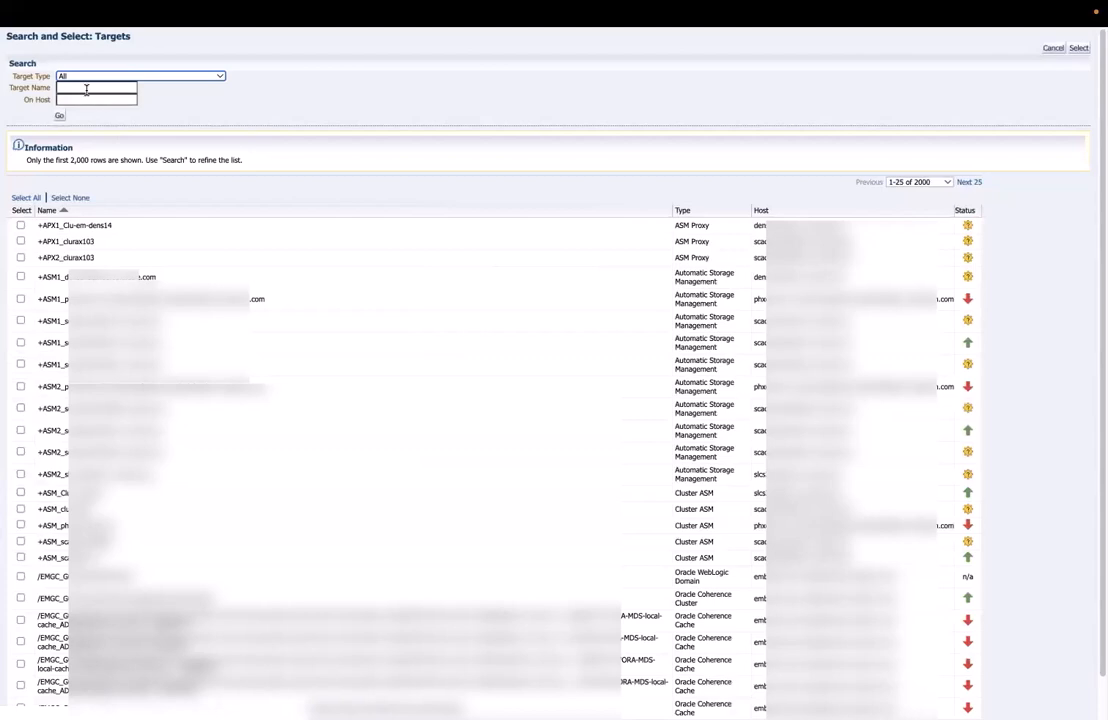
pyautogui.click(86, 89)
pyautogui.click(86, 114)
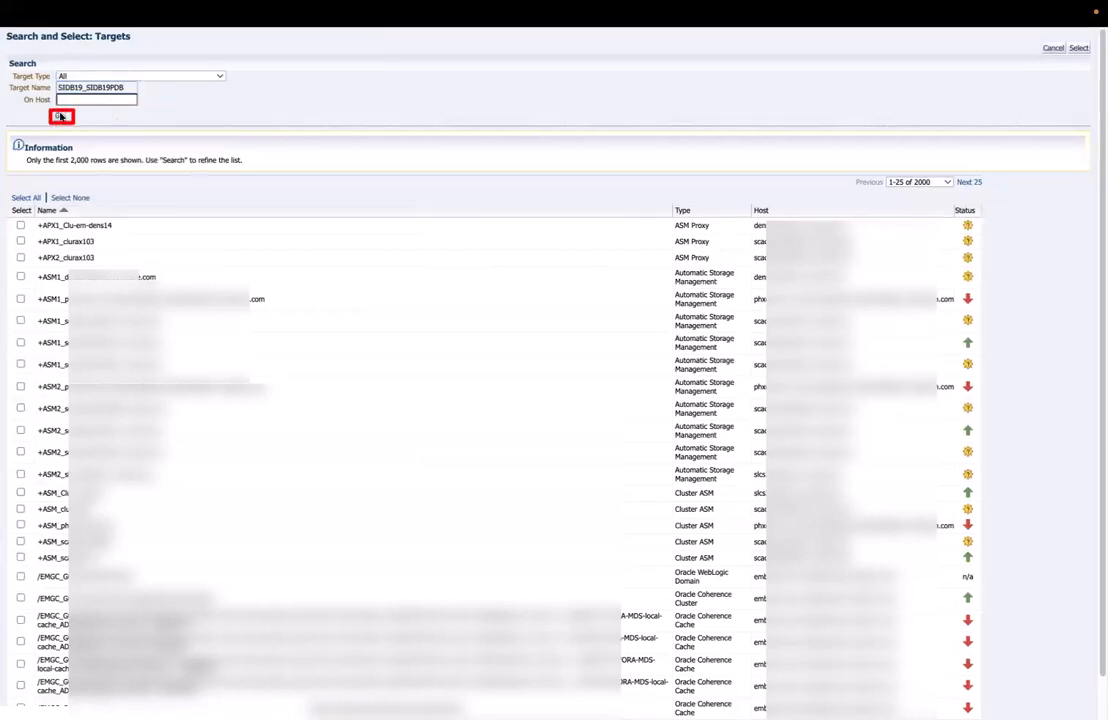
pyautogui.click(61, 116)
pyautogui.click(22, 169)
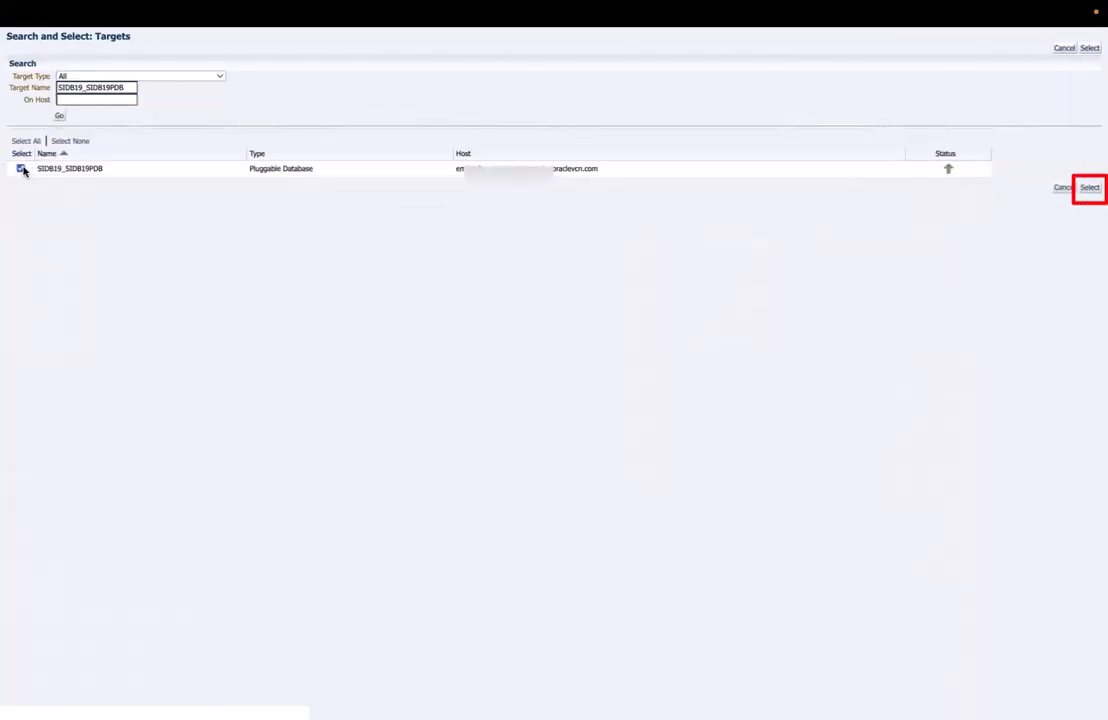
pyautogui.click(1089, 188)
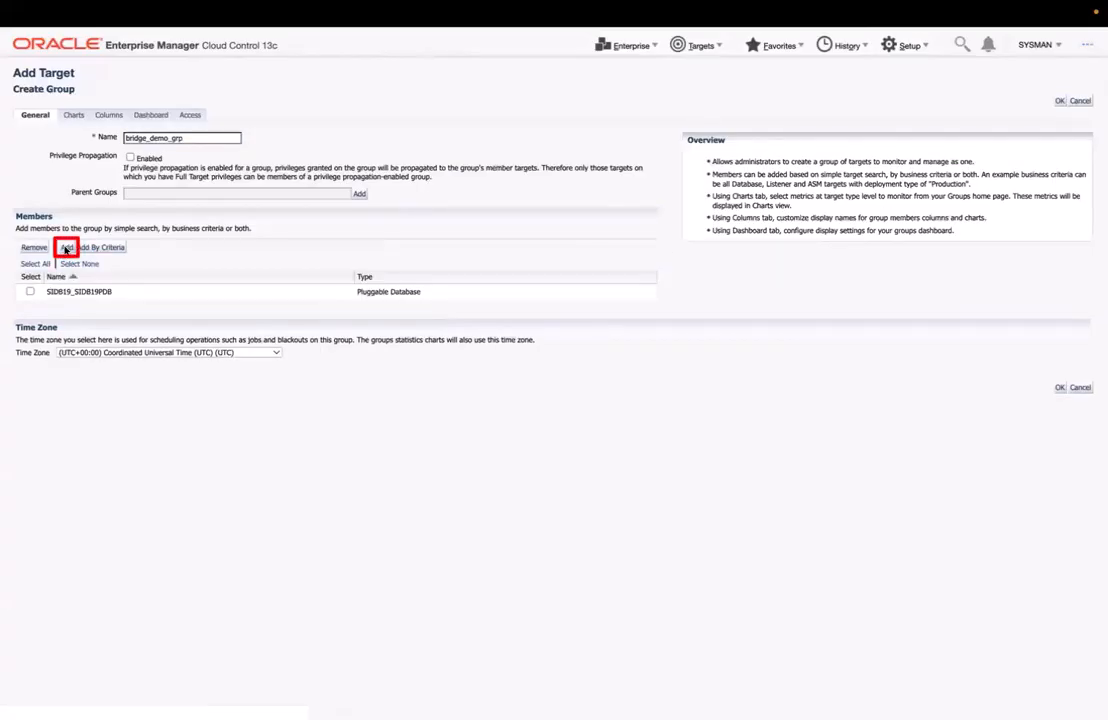
# Add the Host-type target matching the name punagar to the group's members and create the group
pyautogui.click(66, 248)
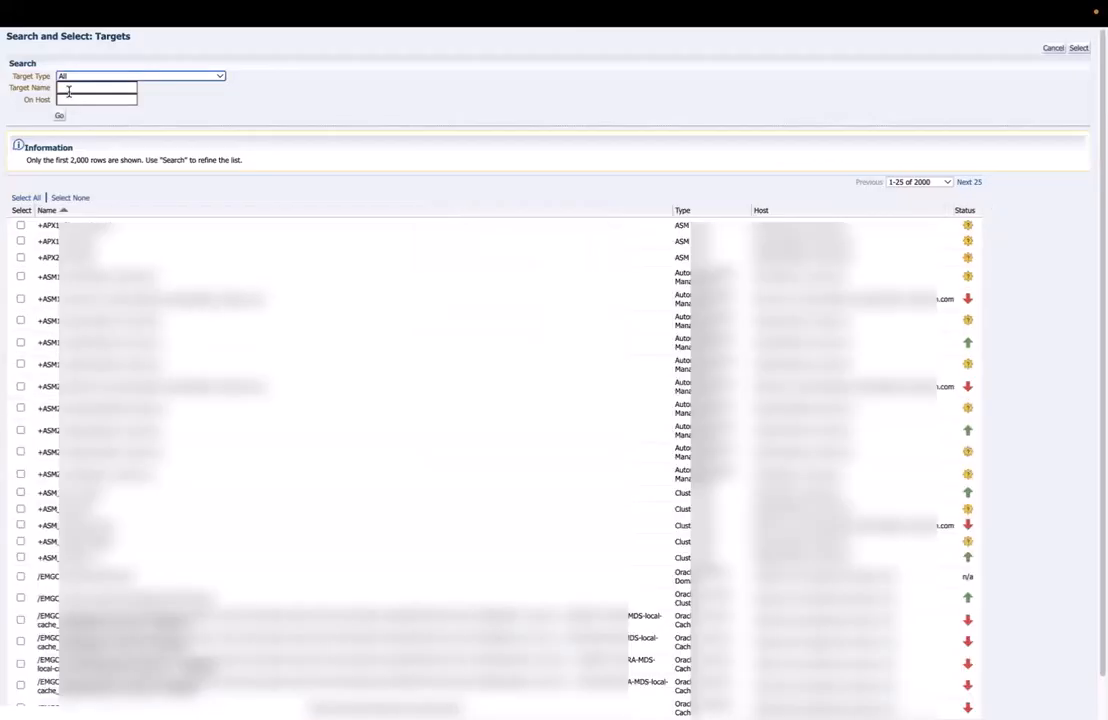
pyautogui.click(66, 88)
pyautogui.click(111, 143)
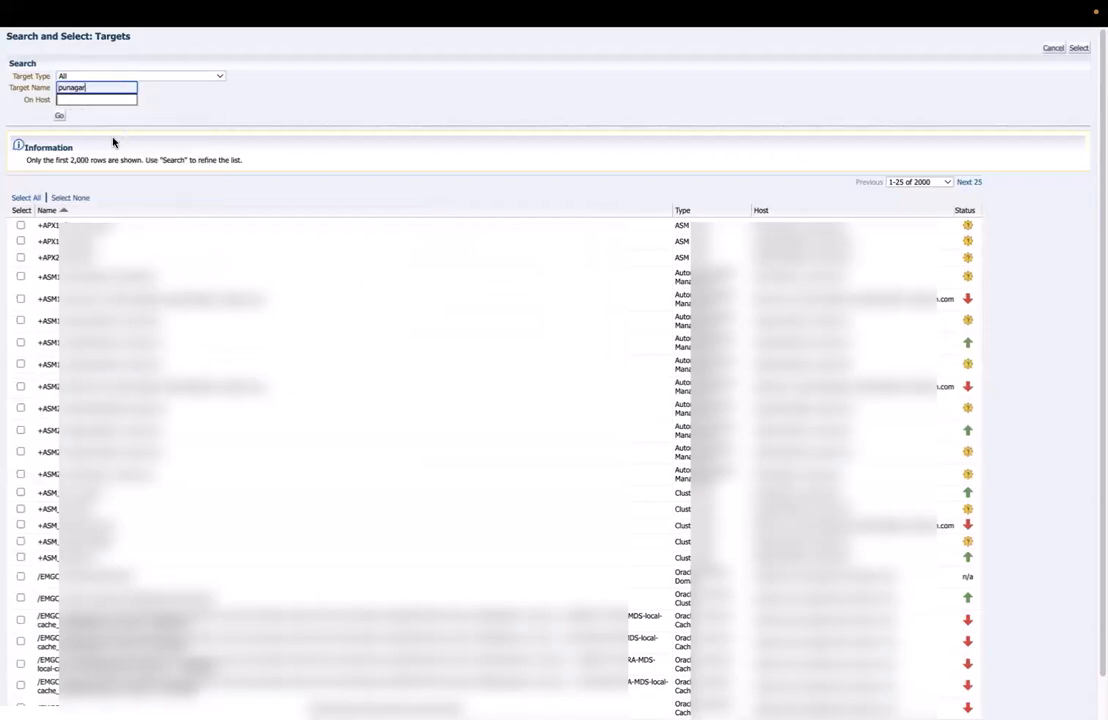
pyautogui.click(59, 117)
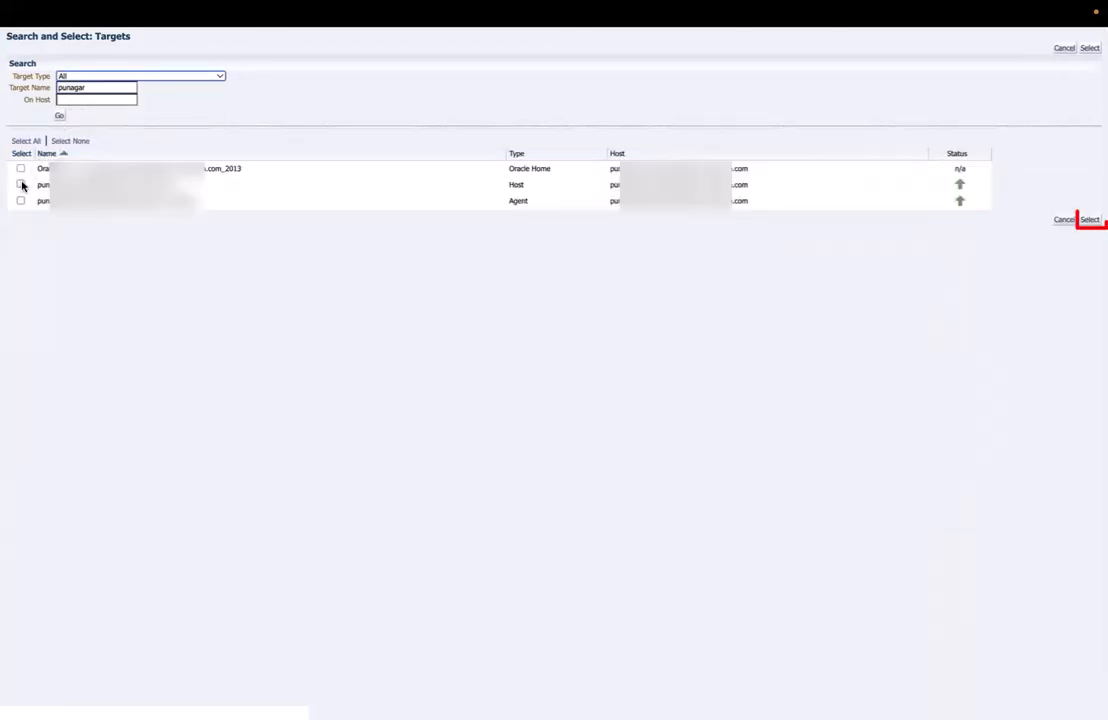
pyautogui.click(20, 184)
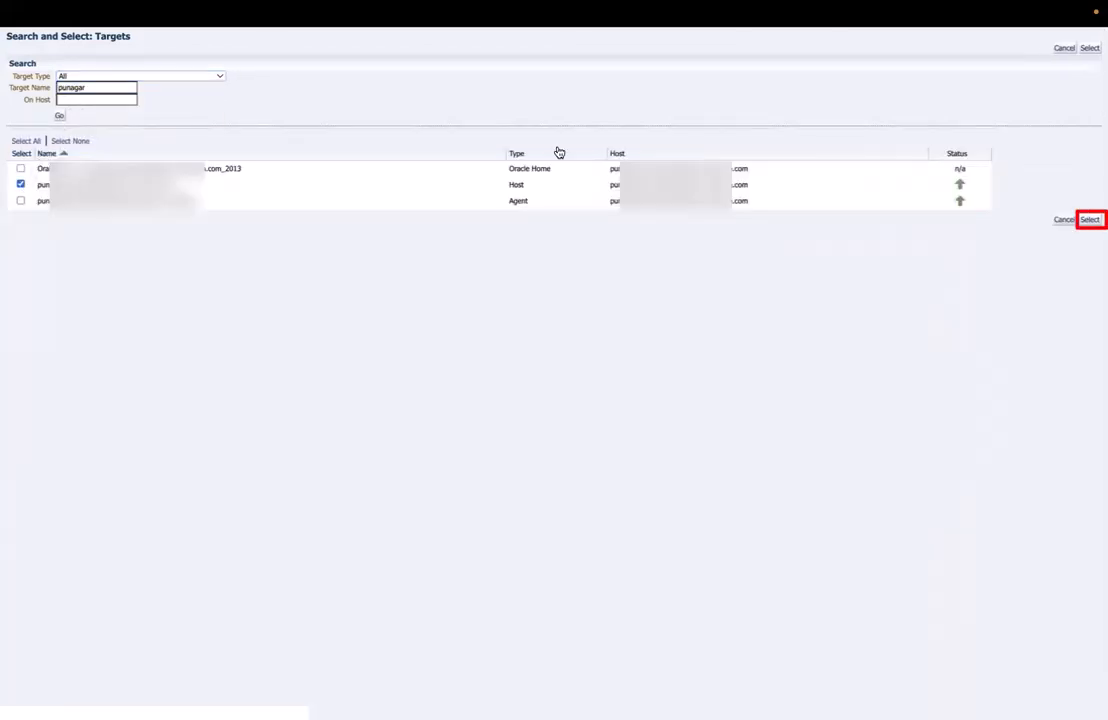
pyautogui.click(1089, 219)
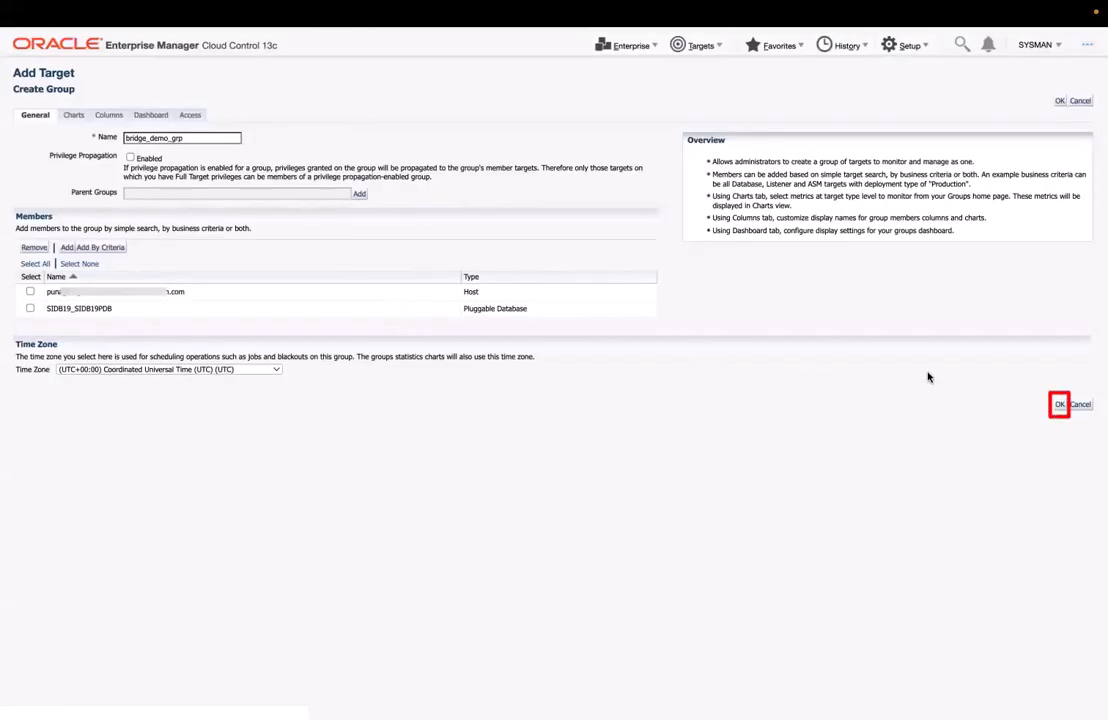
pyautogui.click(1060, 404)
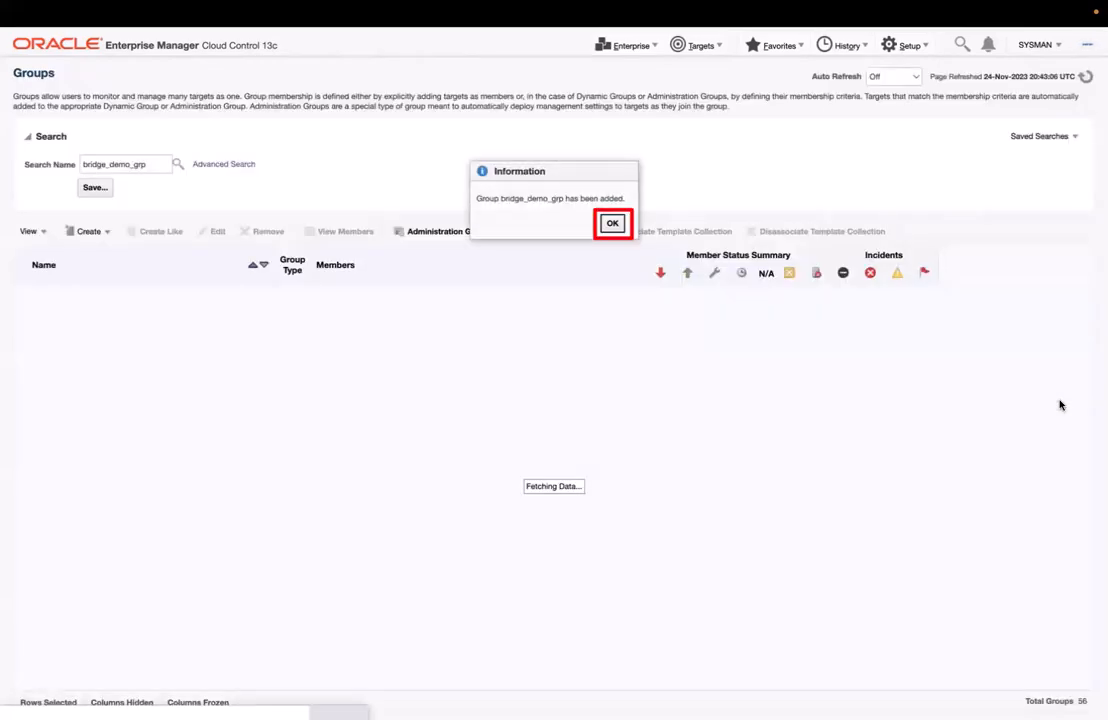
pyautogui.click(612, 224)
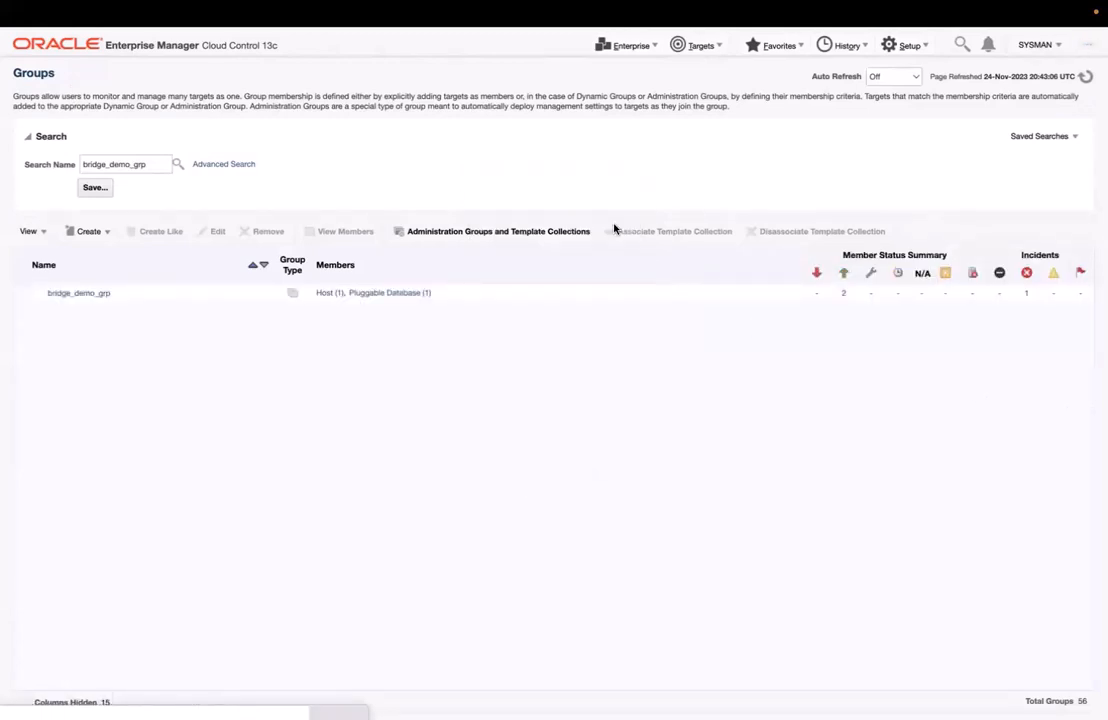
# Start a new named credential in the security setup and name it demo_cred
pyautogui.click(895, 47)
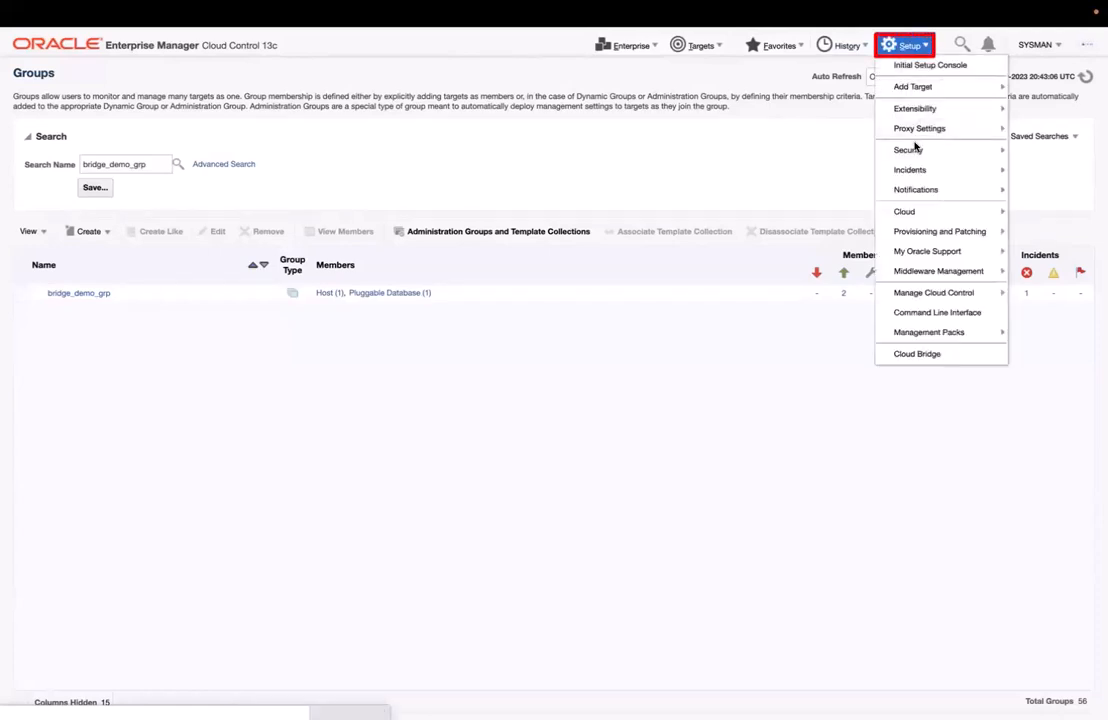
pyautogui.moveTo(915, 152)
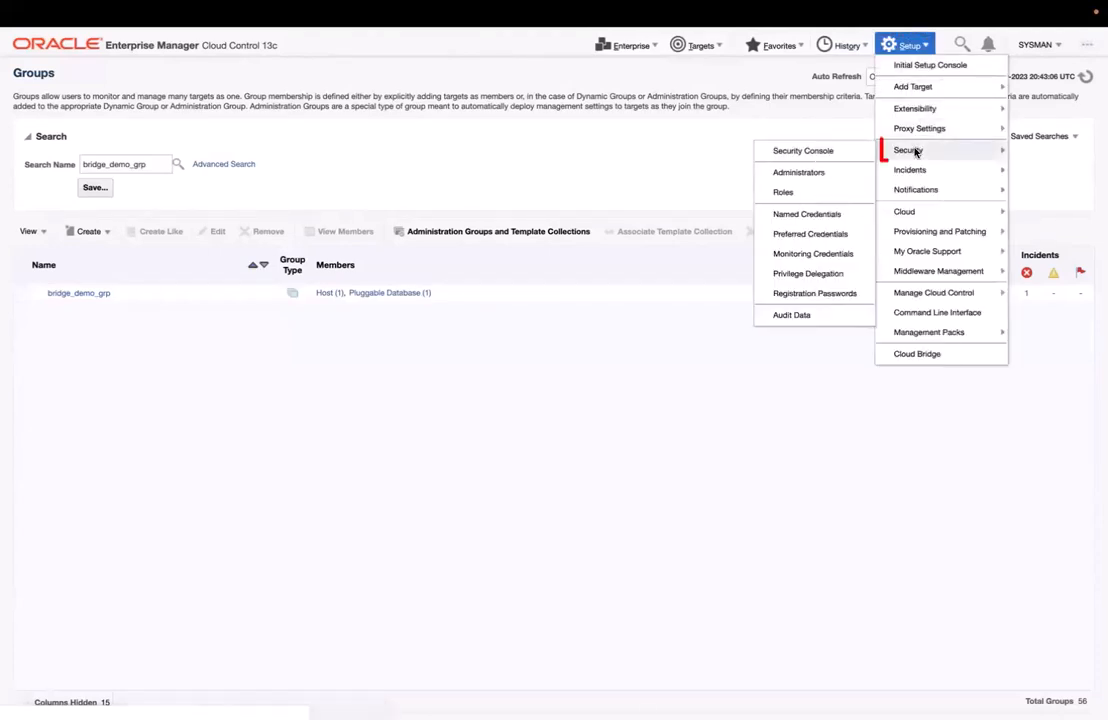
pyautogui.click(829, 216)
pyautogui.click(87, 142)
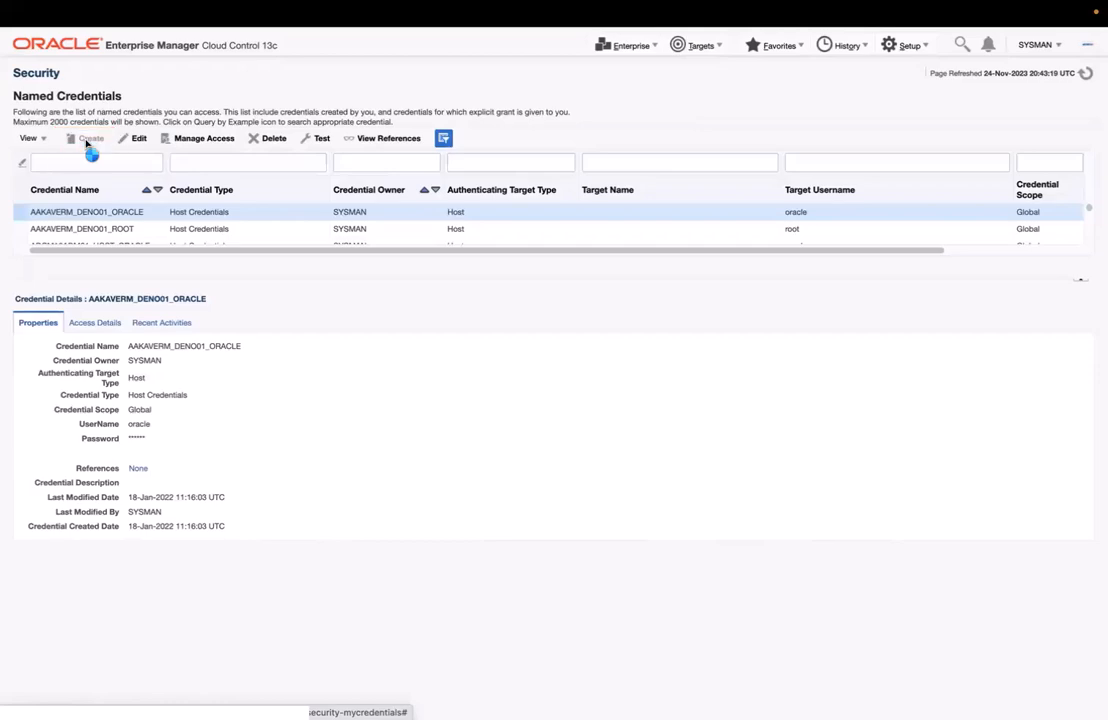
pyautogui.click(163, 191)
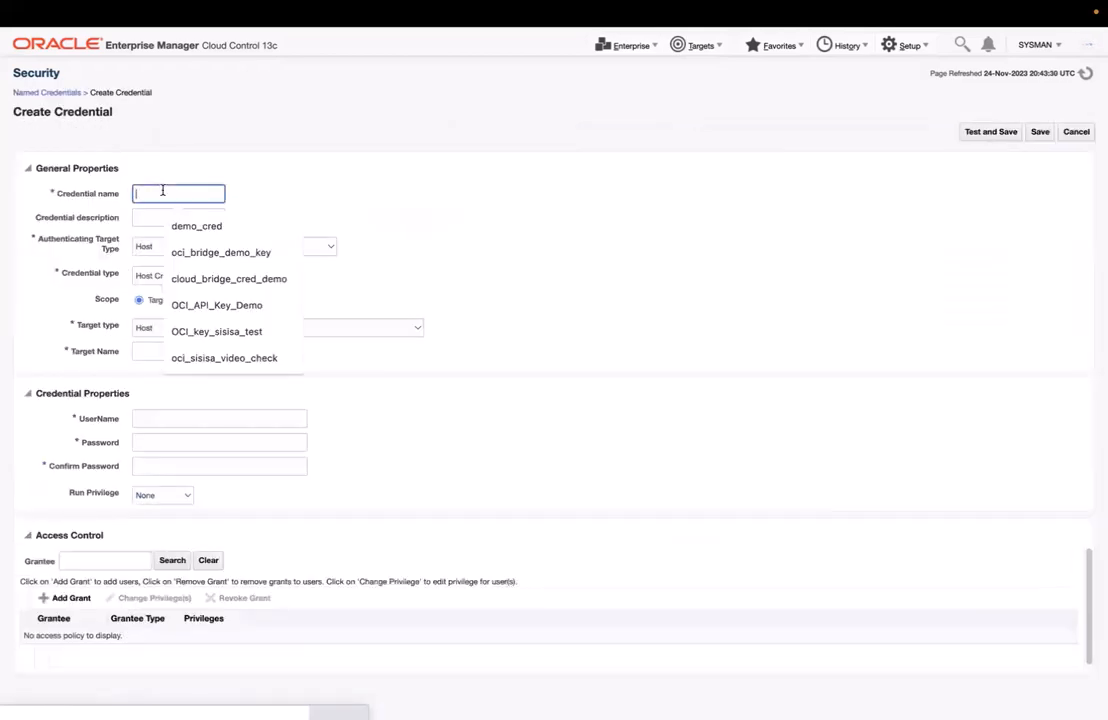
pyautogui.write('demo_cred')
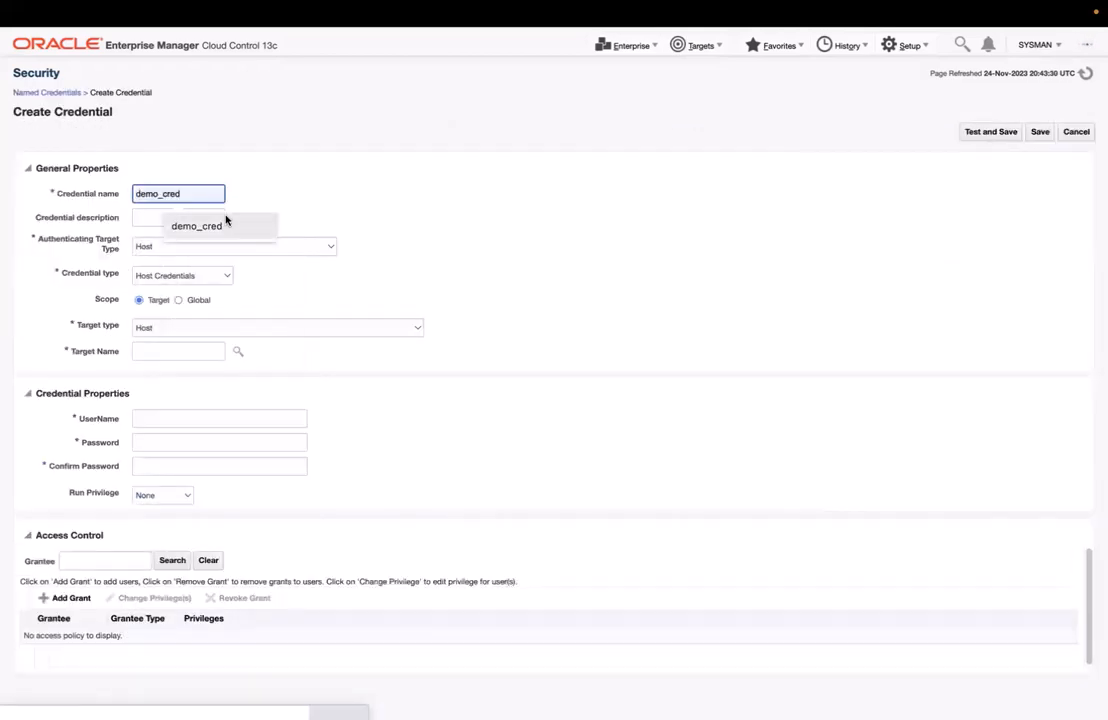
pyautogui.click(226, 221)
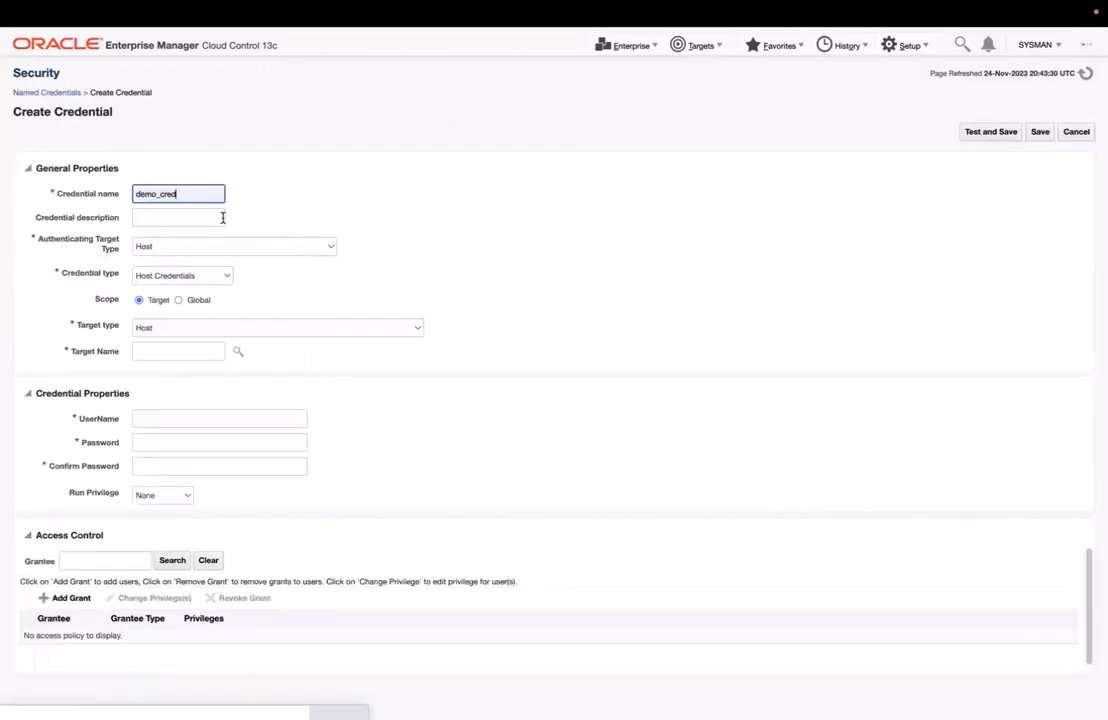
# Set the credential's scope to Global and its authenticating target type to Oracle Cloud Infrastructure
pyautogui.click(180, 300)
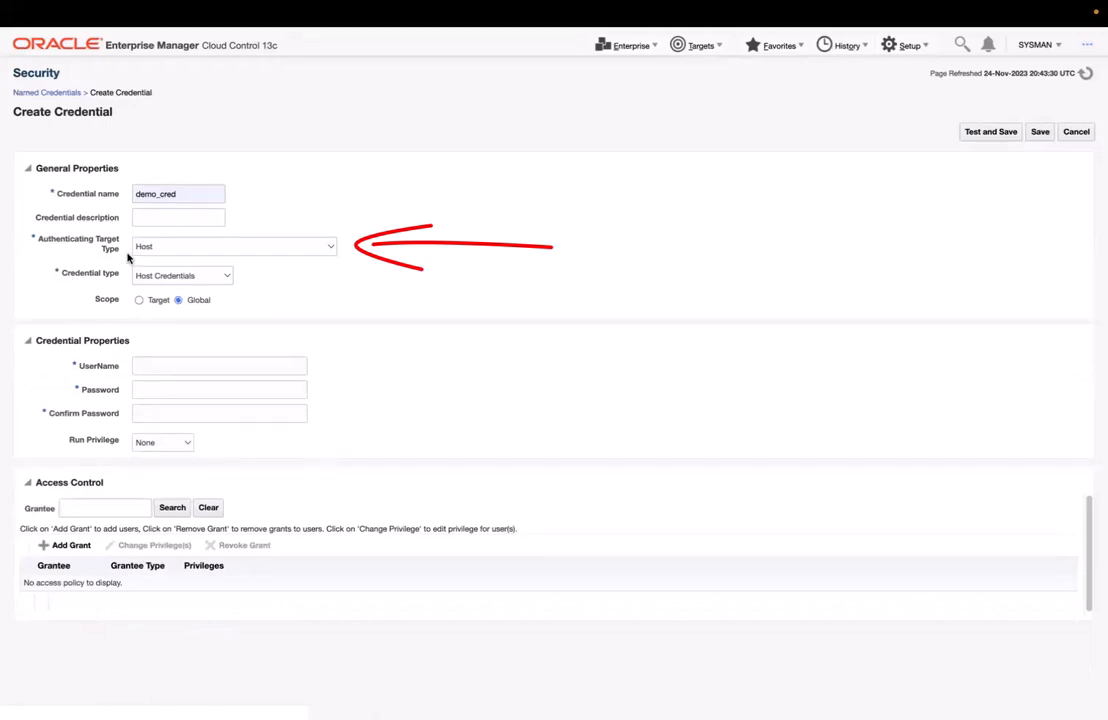
pyautogui.click(178, 247)
pyautogui.scroll(-3, 213, 515)
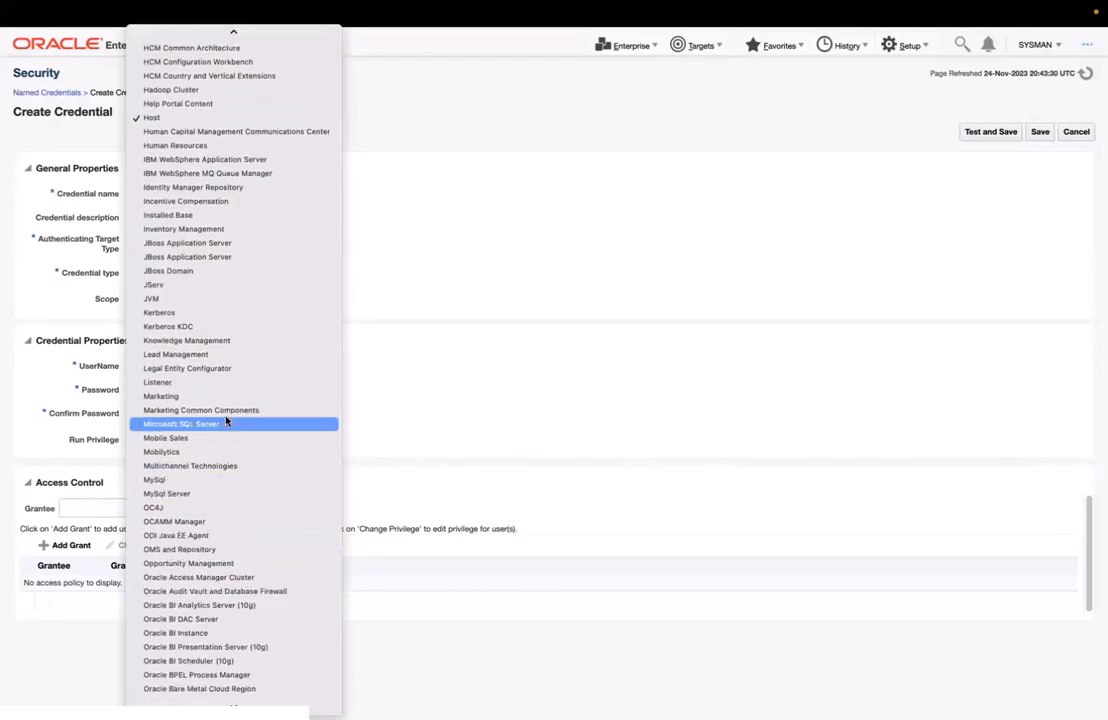
pyautogui.scroll(-3, 225, 408)
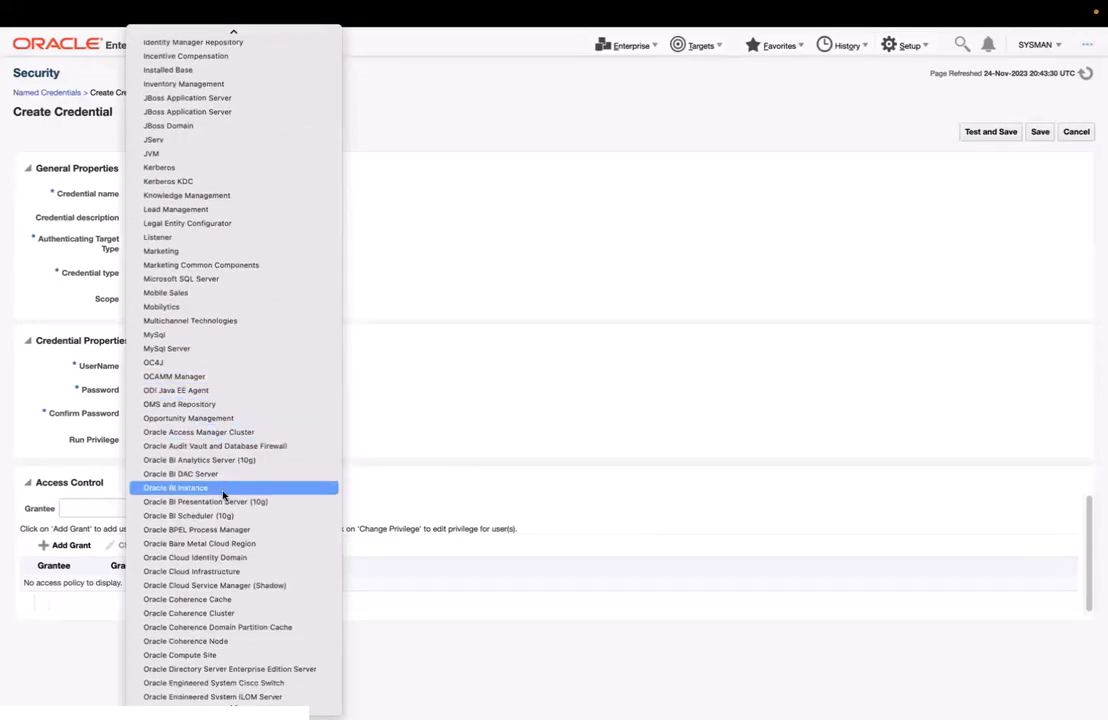
pyautogui.click(222, 571)
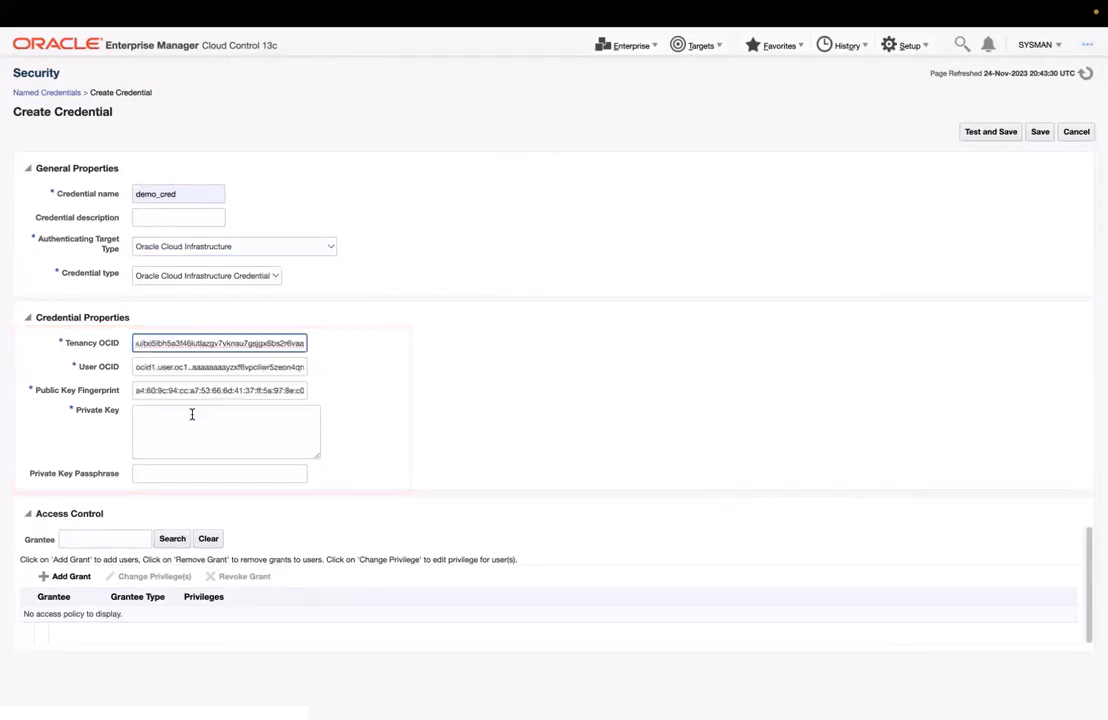
# Paste the private key into the credential's Private Key field, and test and save the credential
pyautogui.click(192, 414)
pyautogui.hotkey('ctrl', 'v')
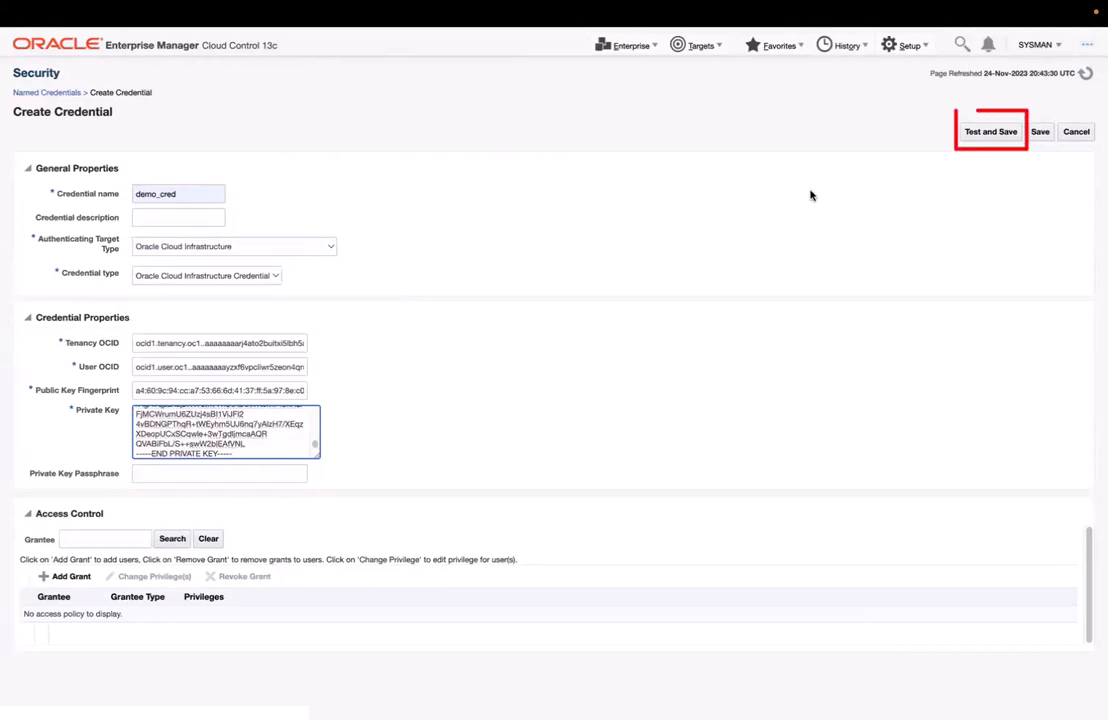
pyautogui.click(977, 137)
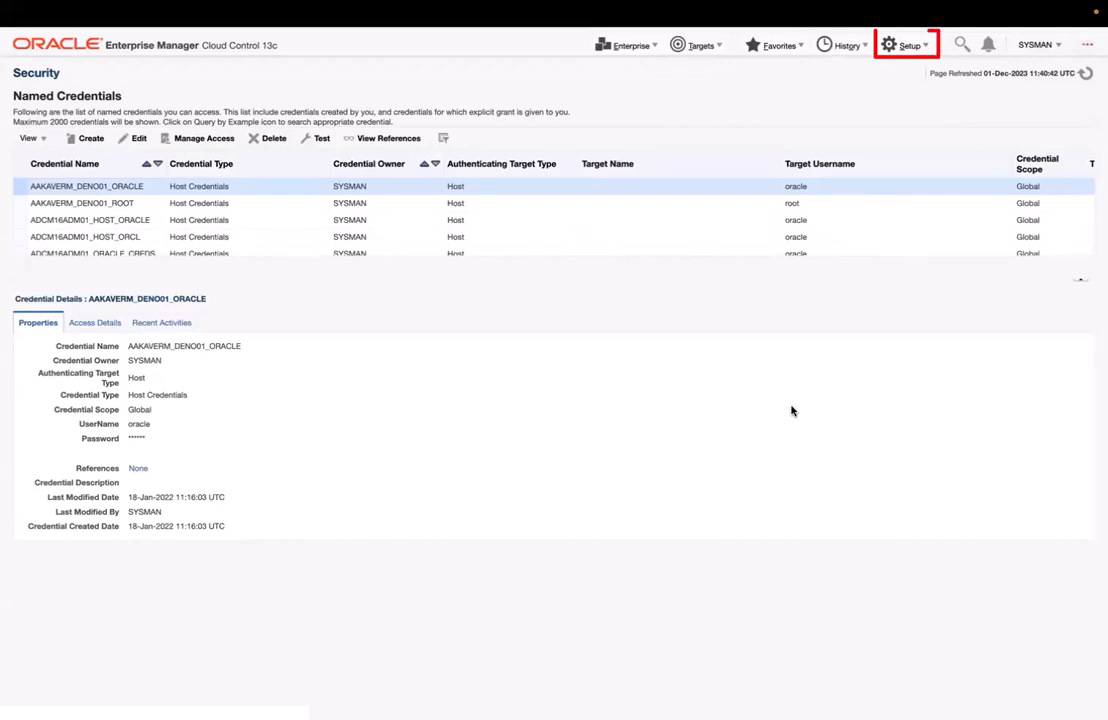
# Go to the preferred credentials, search the target types for Host, and select the Host target type
pyautogui.click(913, 55)
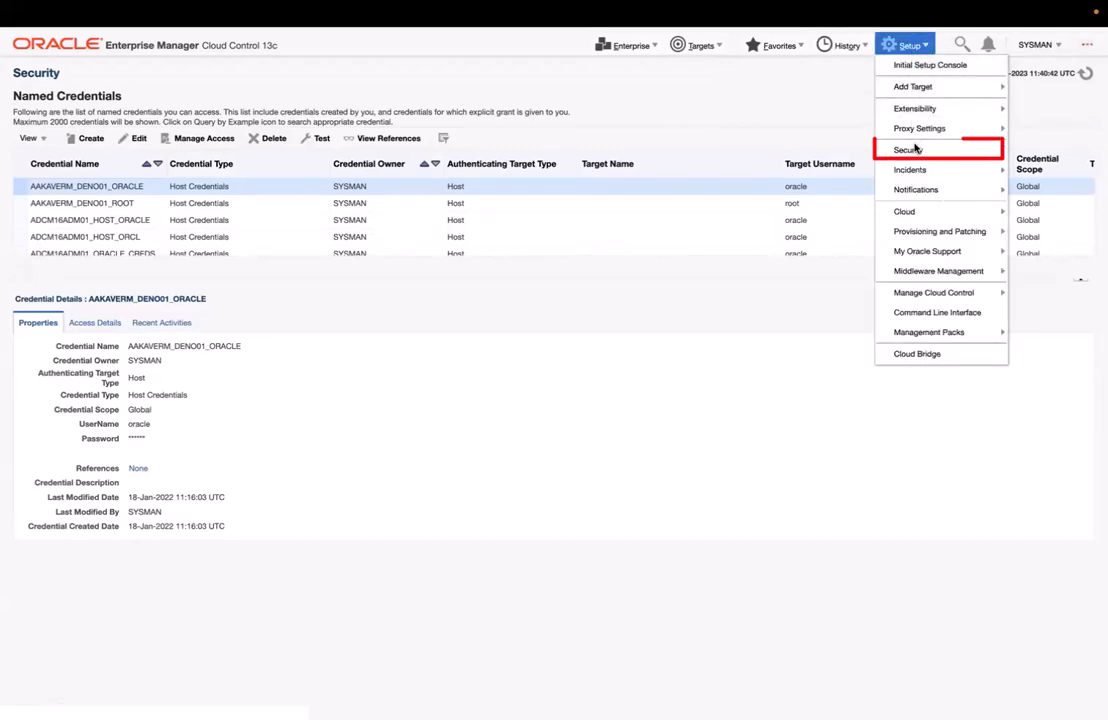
pyautogui.moveTo(915, 150)
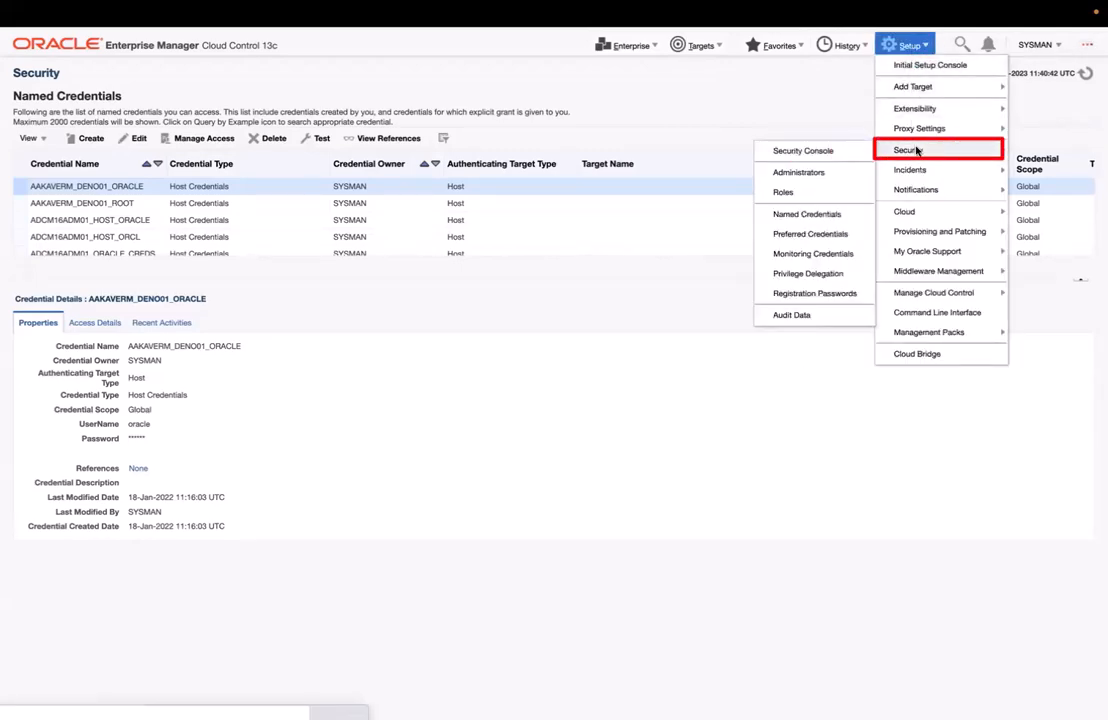
pyautogui.click(825, 233)
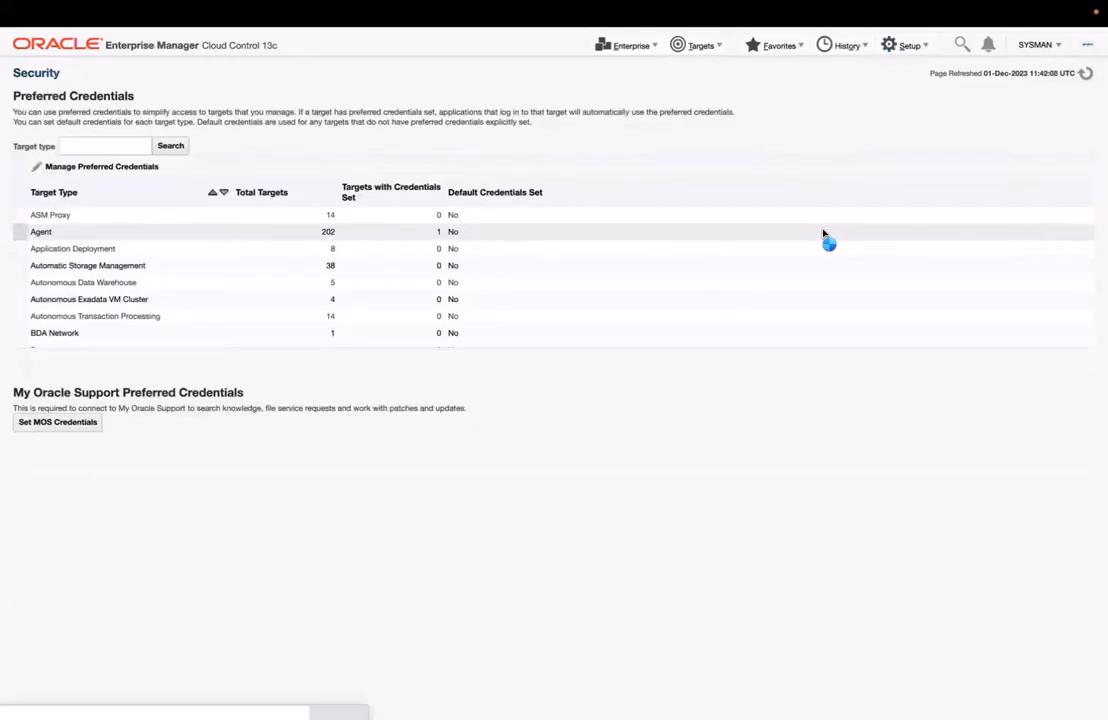
pyautogui.click(131, 146)
pyautogui.write('Host')
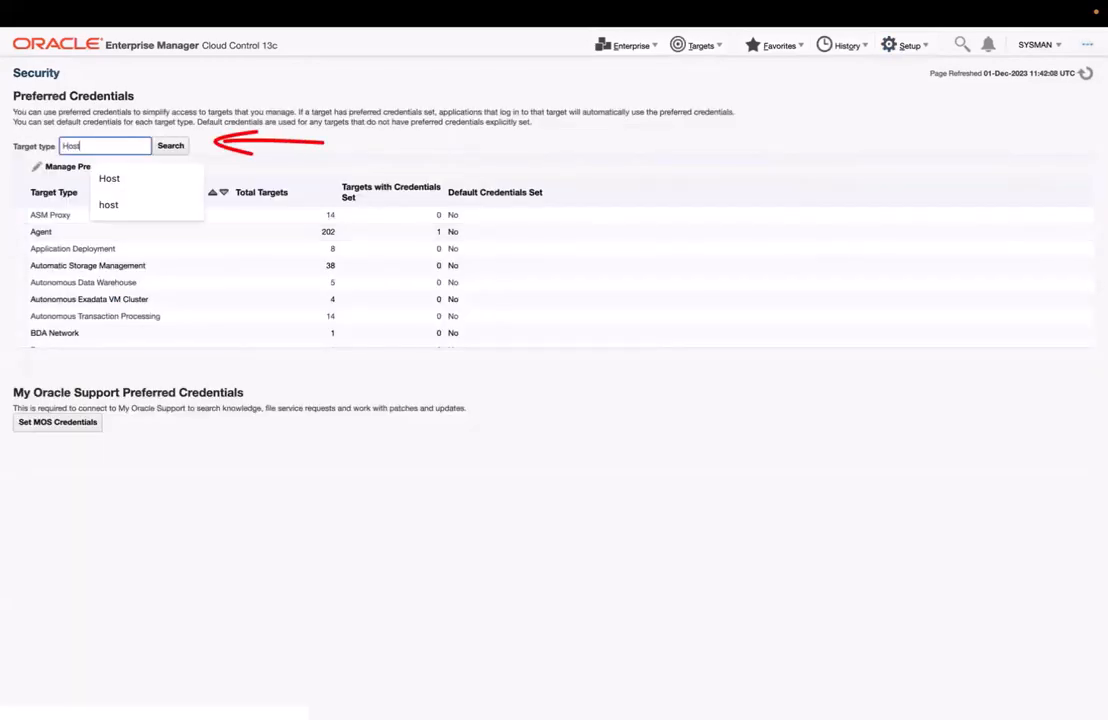
pyautogui.click(171, 147)
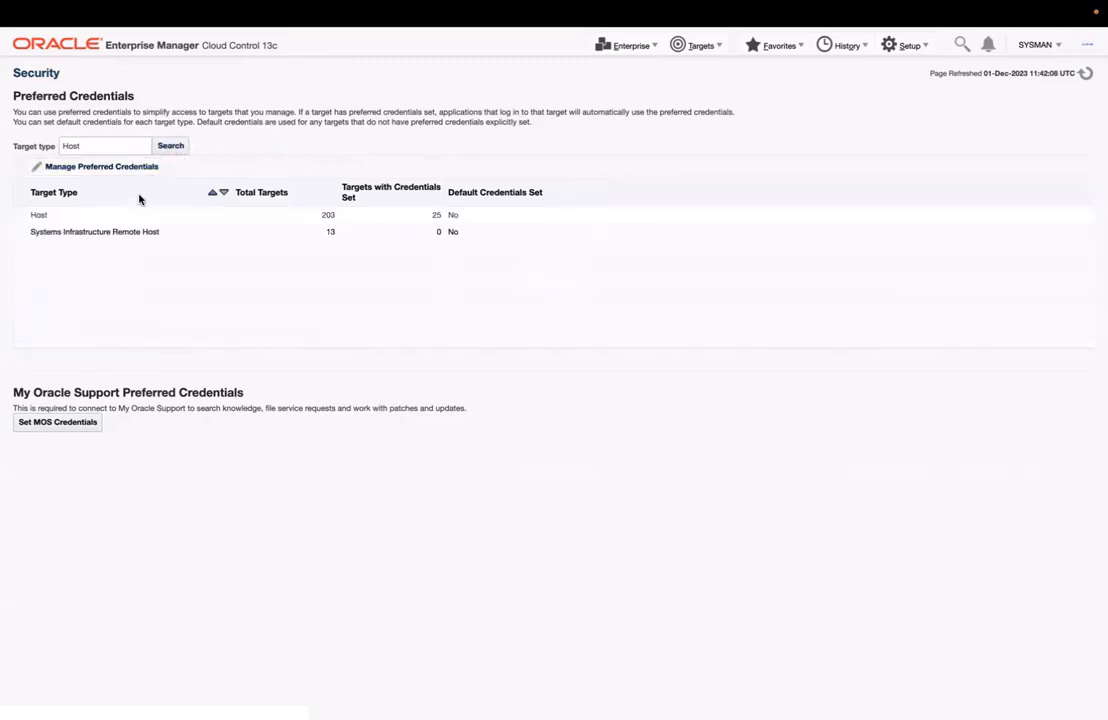
pyautogui.click(127, 215)
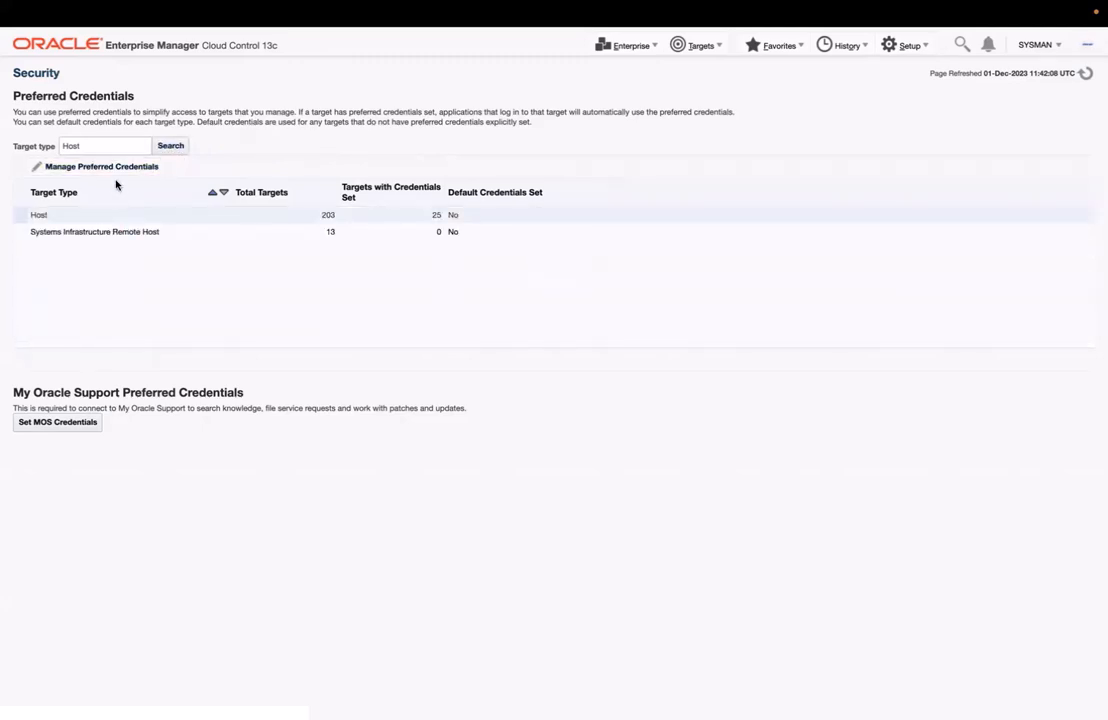
# Set up a new credential for the default Normal Host Credentials, entering the username and the password with its confirmation
pyautogui.click(108, 168)
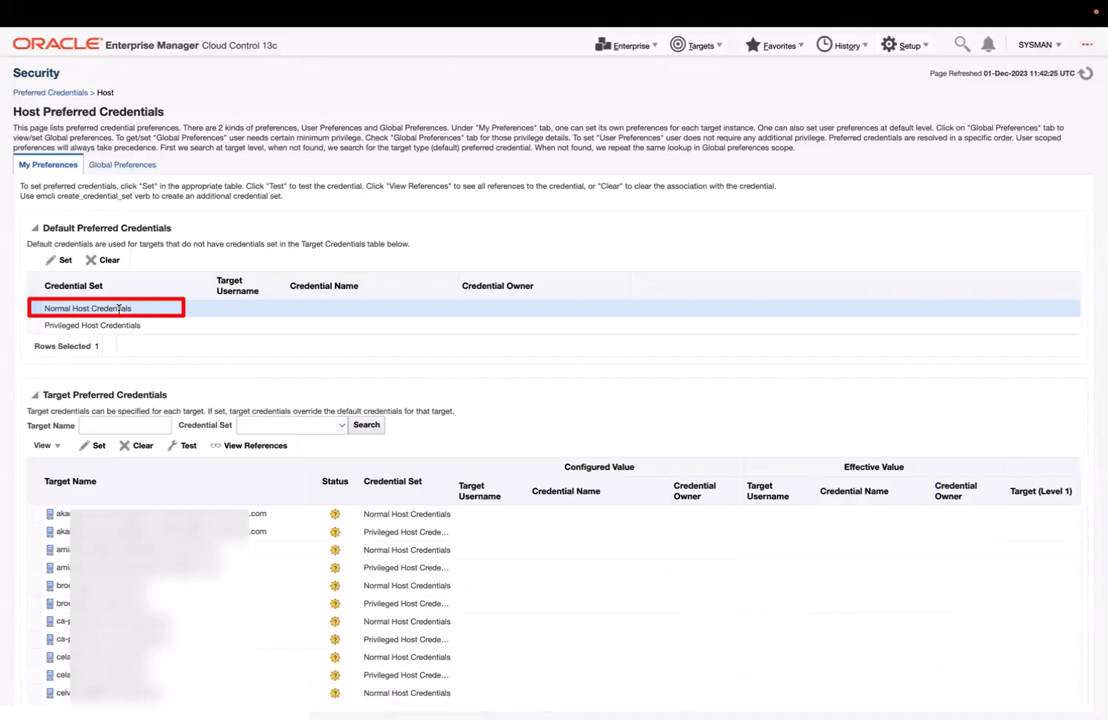
pyautogui.click(57, 261)
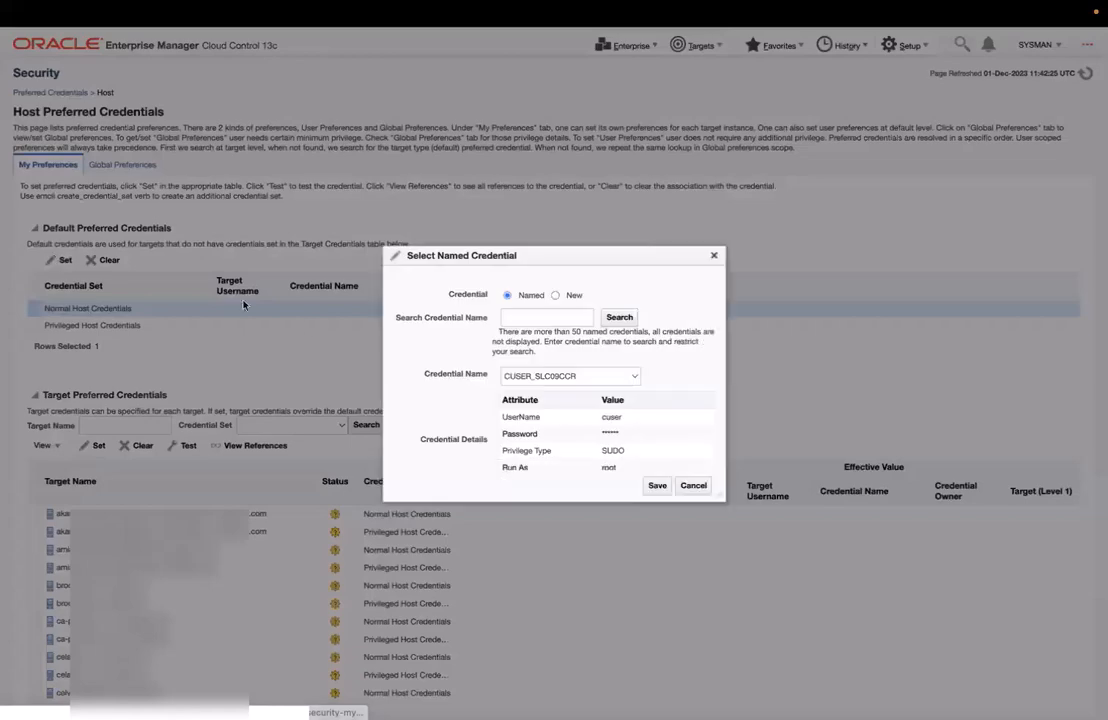
pyautogui.click(555, 298)
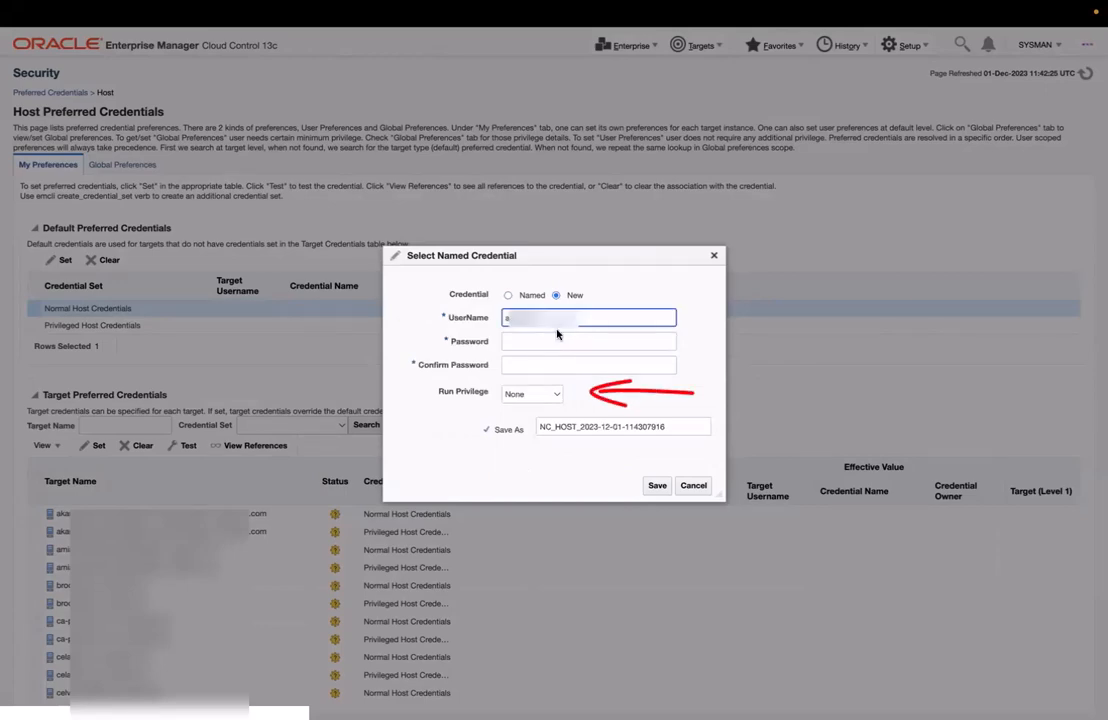
pyautogui.click(560, 337)
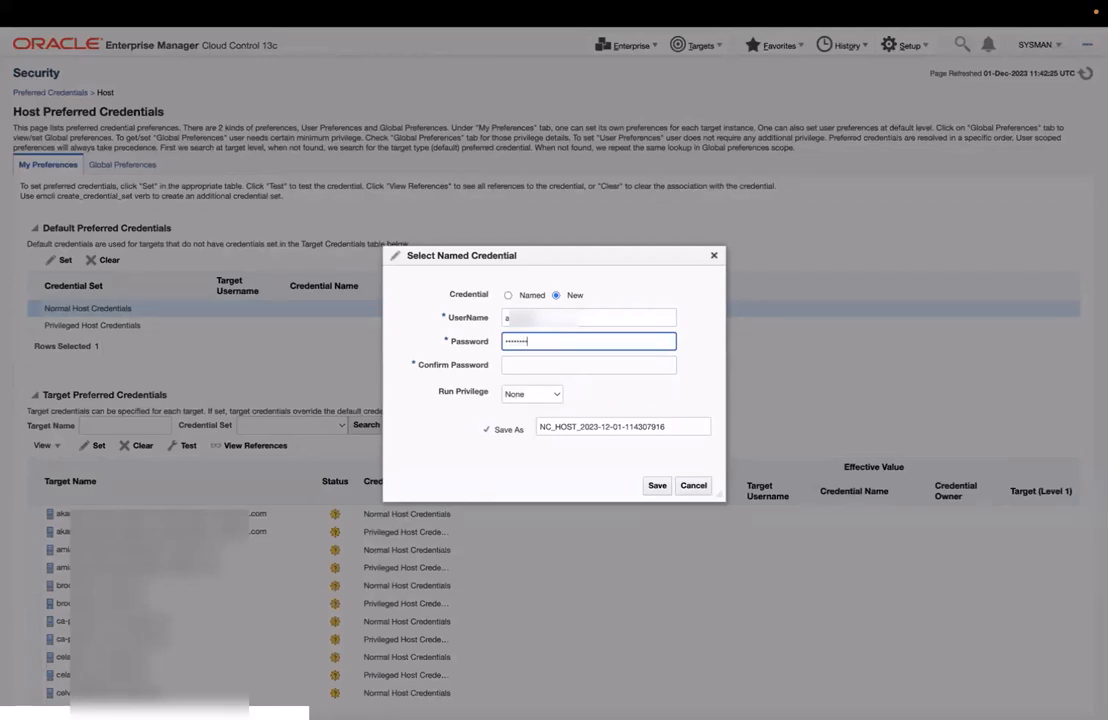
pyautogui.click(572, 364)
pyautogui.write('•')
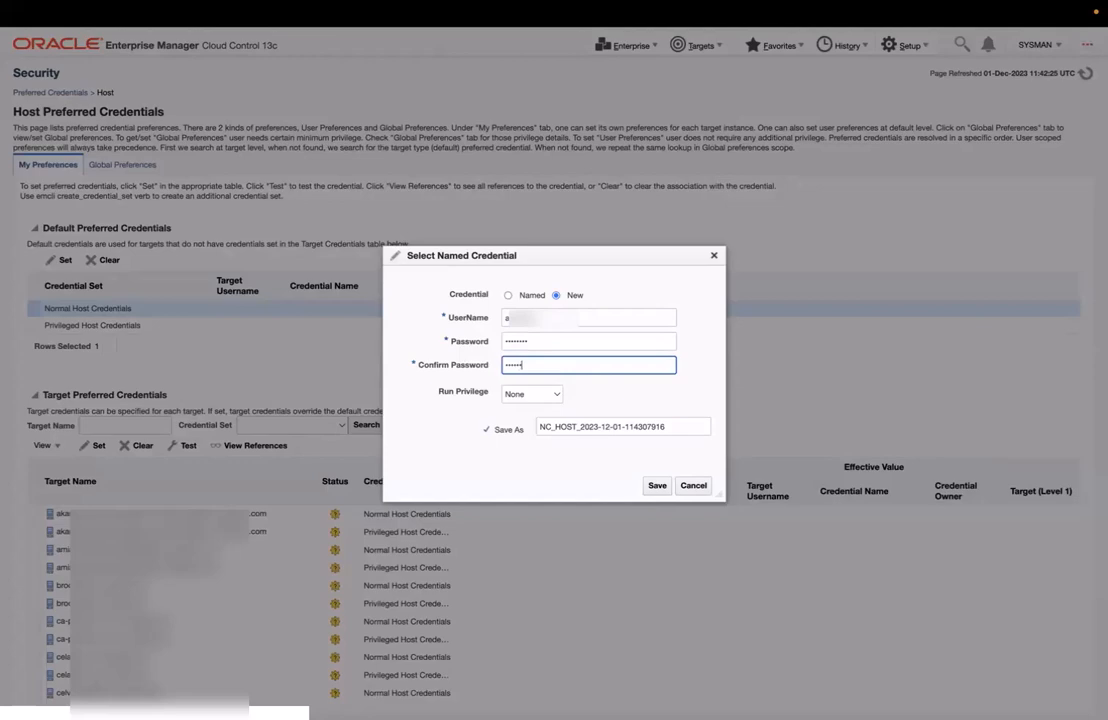
# Name the new host credential host_cred_demo and save it as the default for Normal Host Credentials
pyautogui.moveTo(665, 427); pyautogui.dragTo(532, 433)
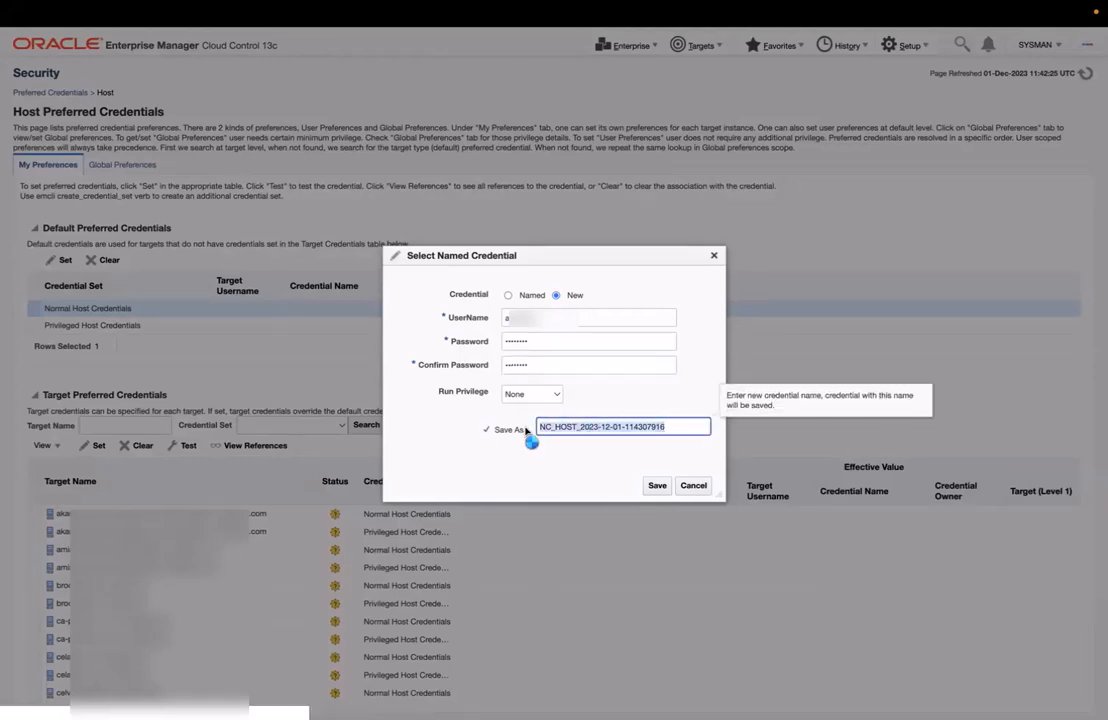
pyautogui.press('BackSpace')
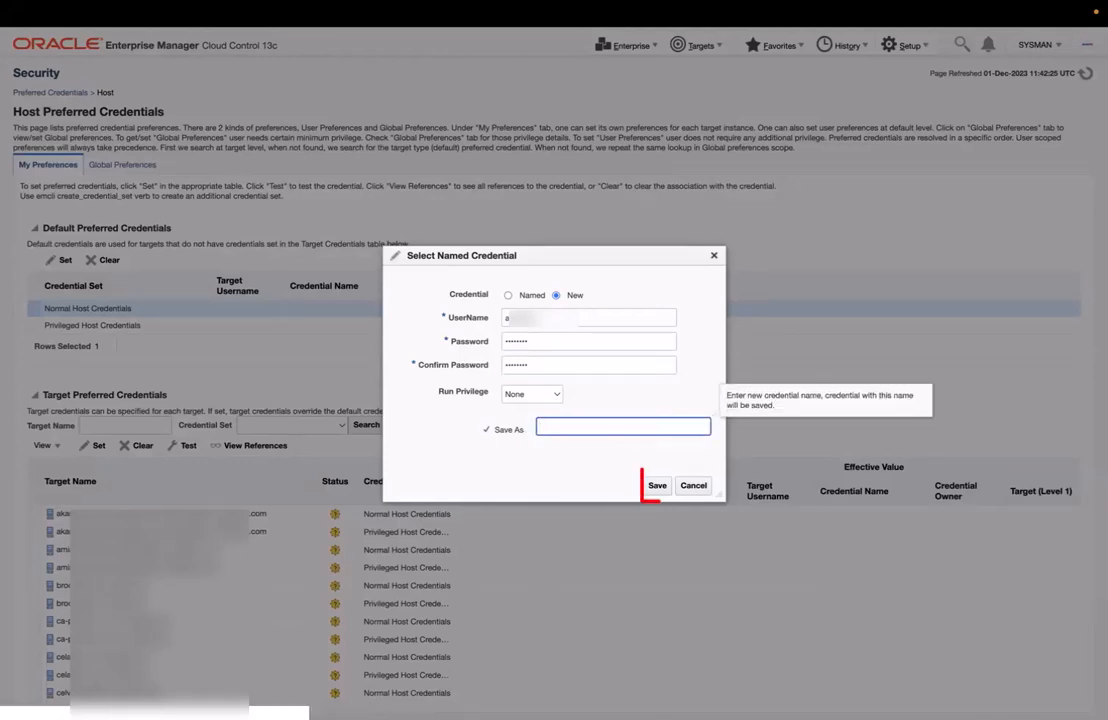
pyautogui.write('host_cred')
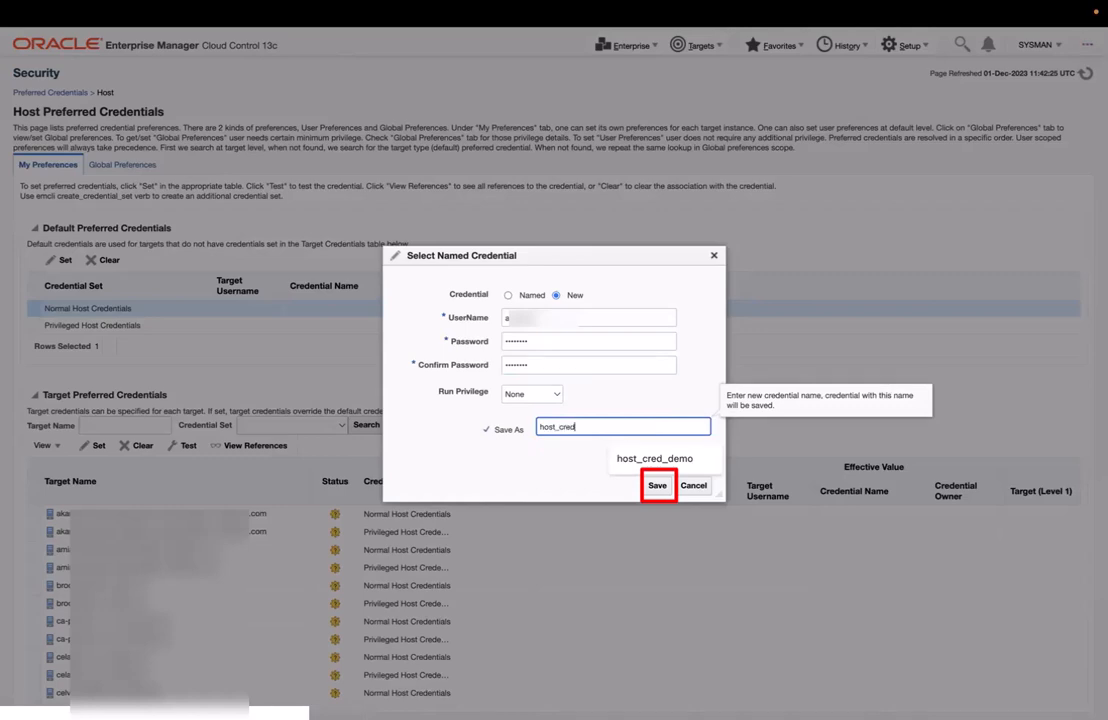
pyautogui.write('_demo')
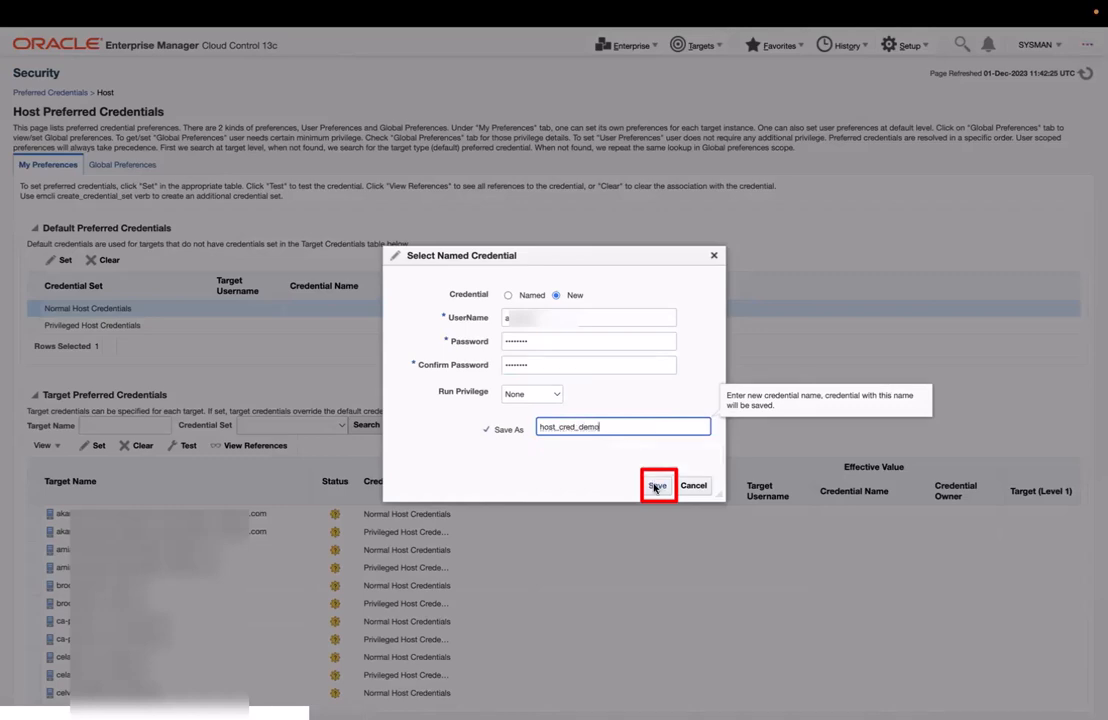
pyautogui.click(657, 486)
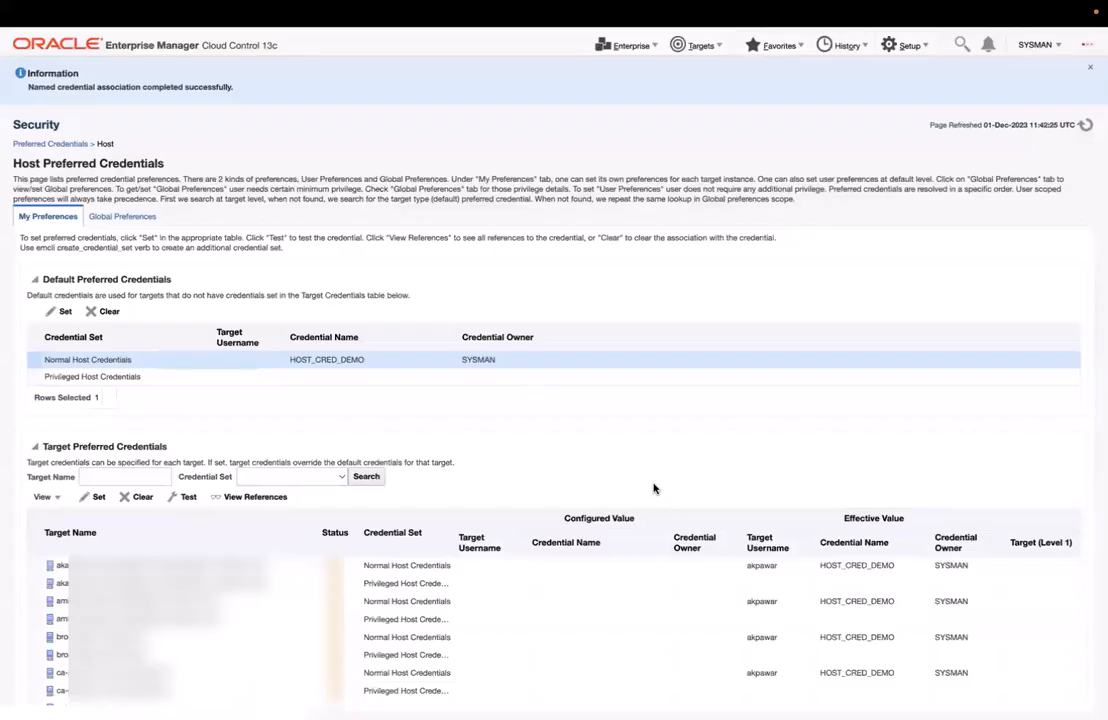
# Search the target preferred credentials for the embpa2.reg1 host and check its credential hierarchy and configured status
pyautogui.click(133, 477)
pyautogui.click(150, 498)
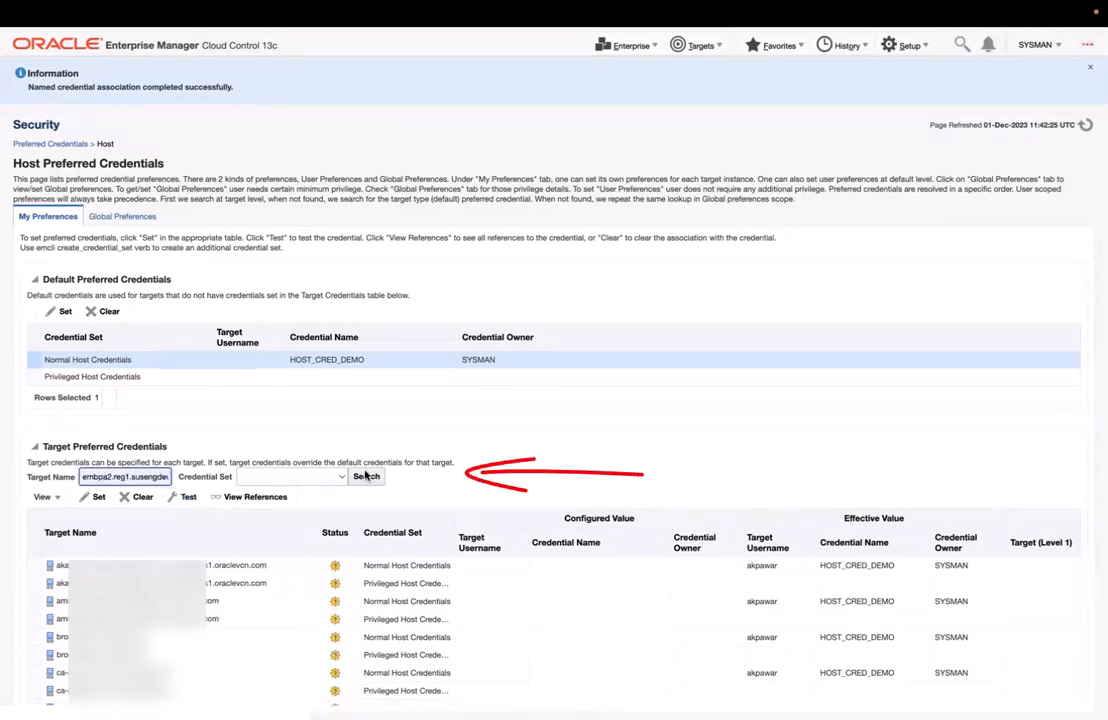
pyautogui.click(371, 476)
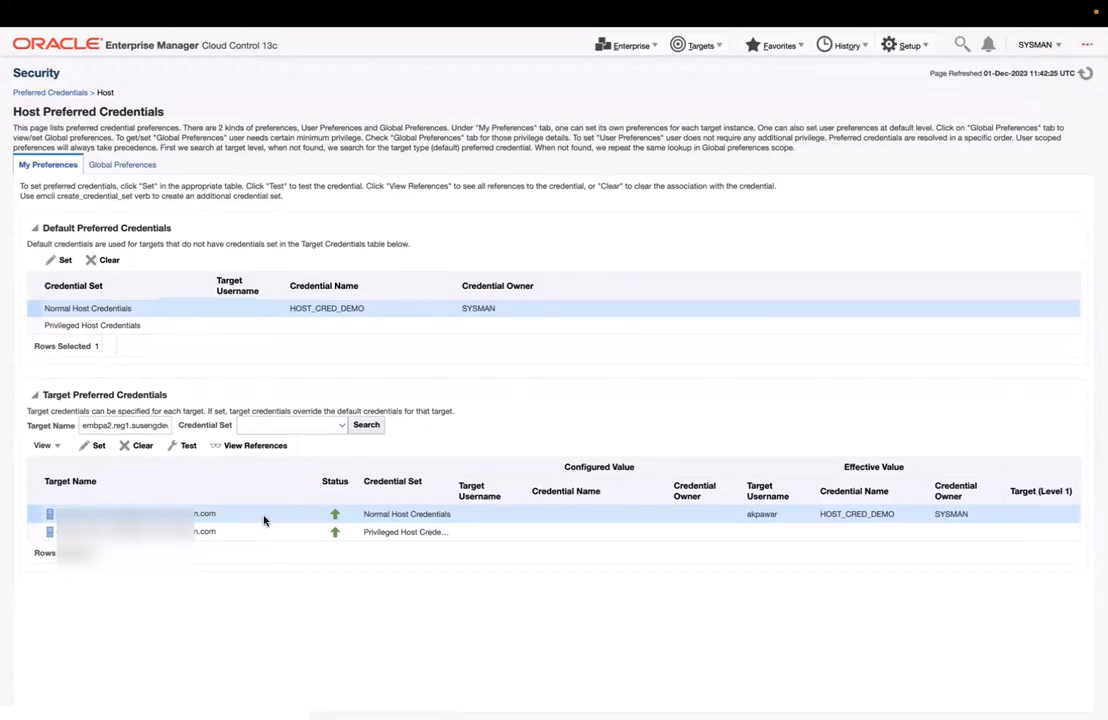
pyautogui.hscroll(5, 264, 520)
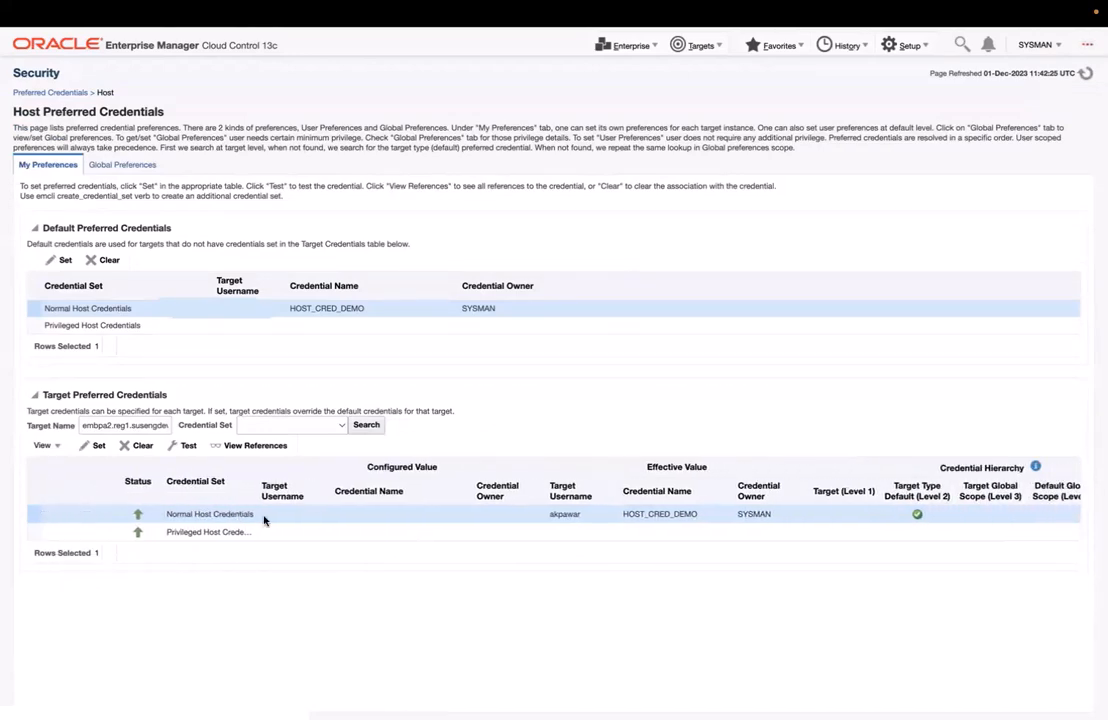
pyautogui.hscroll(1, 264, 520)
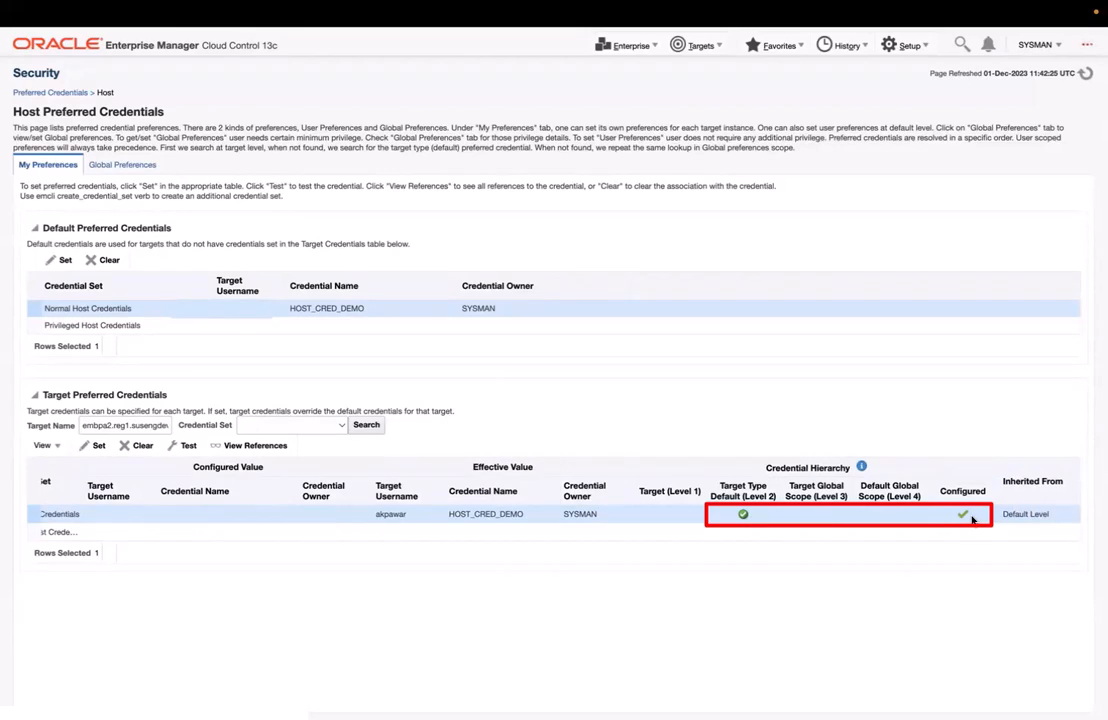
pyautogui.hscroll(-6, 888, 512)
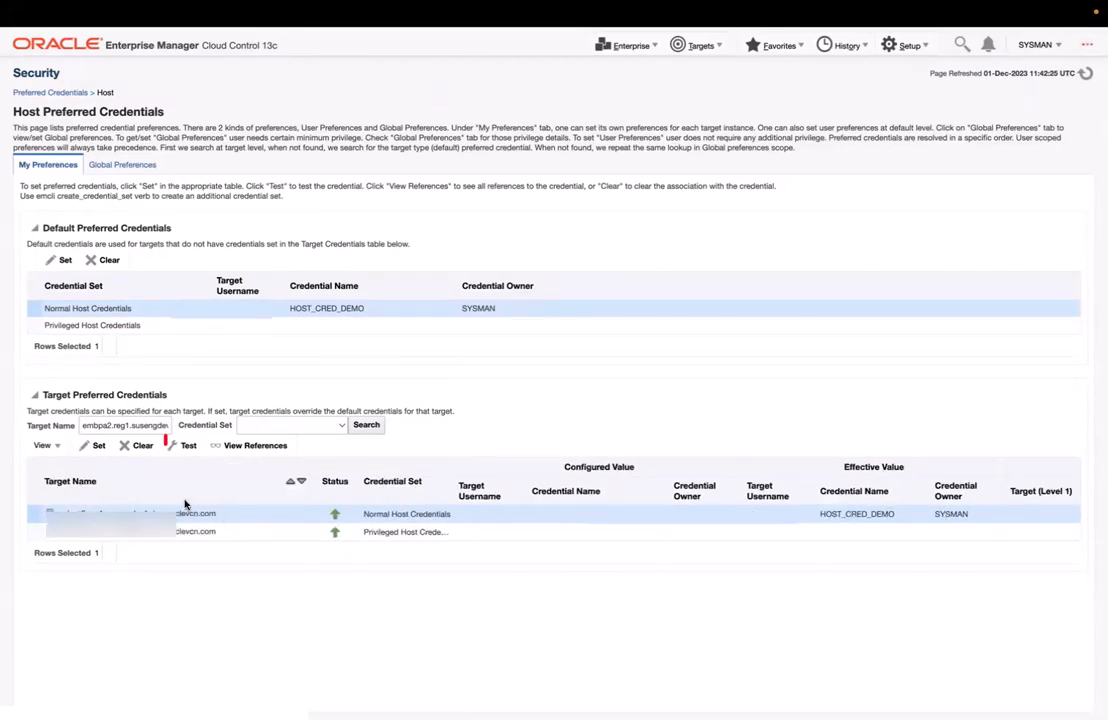
# Run a Basic test of the host's normal credentials, and view its target-level new credential form without saving
pyautogui.click(188, 448)
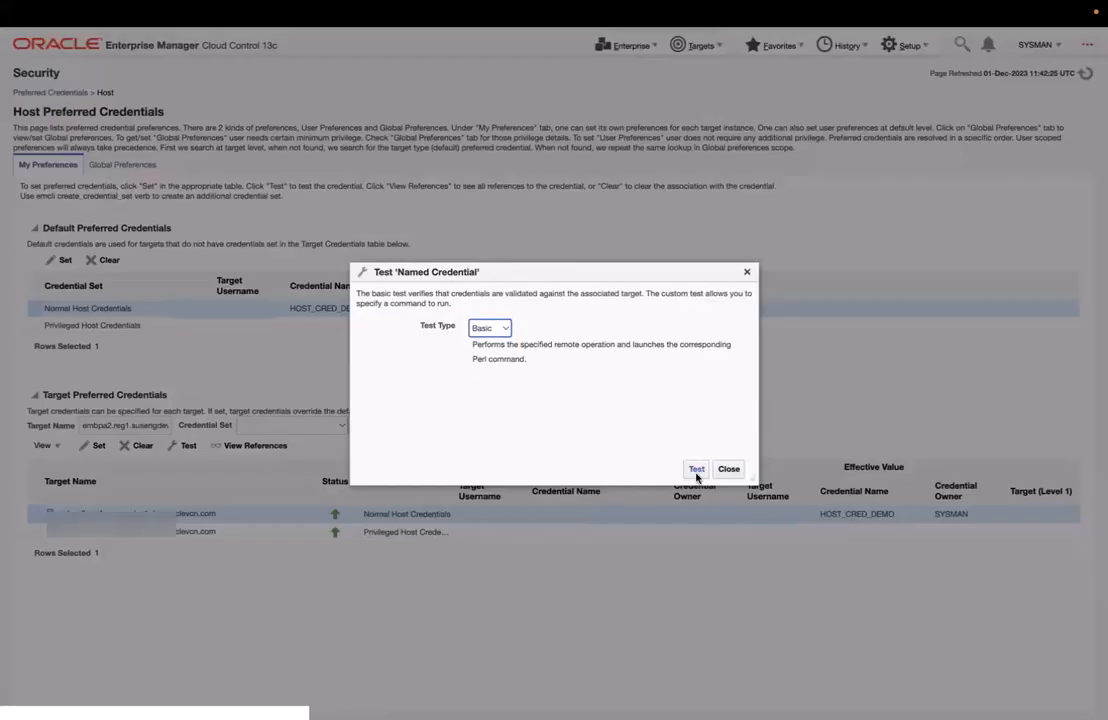
pyautogui.click(696, 470)
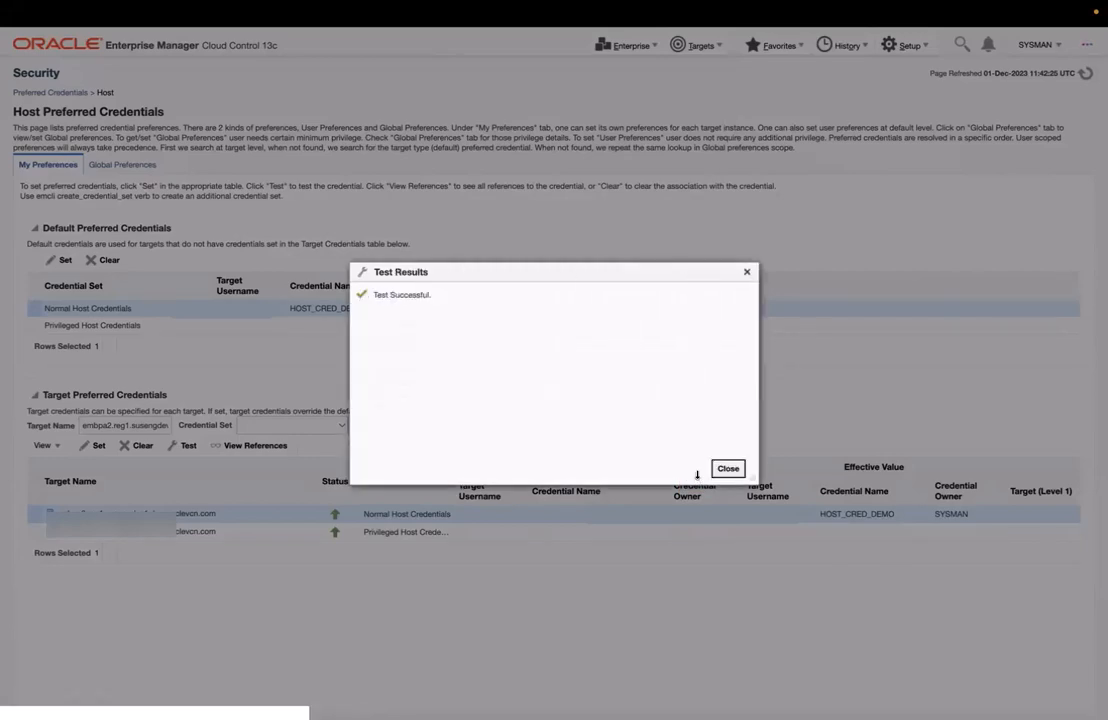
pyautogui.click(732, 468)
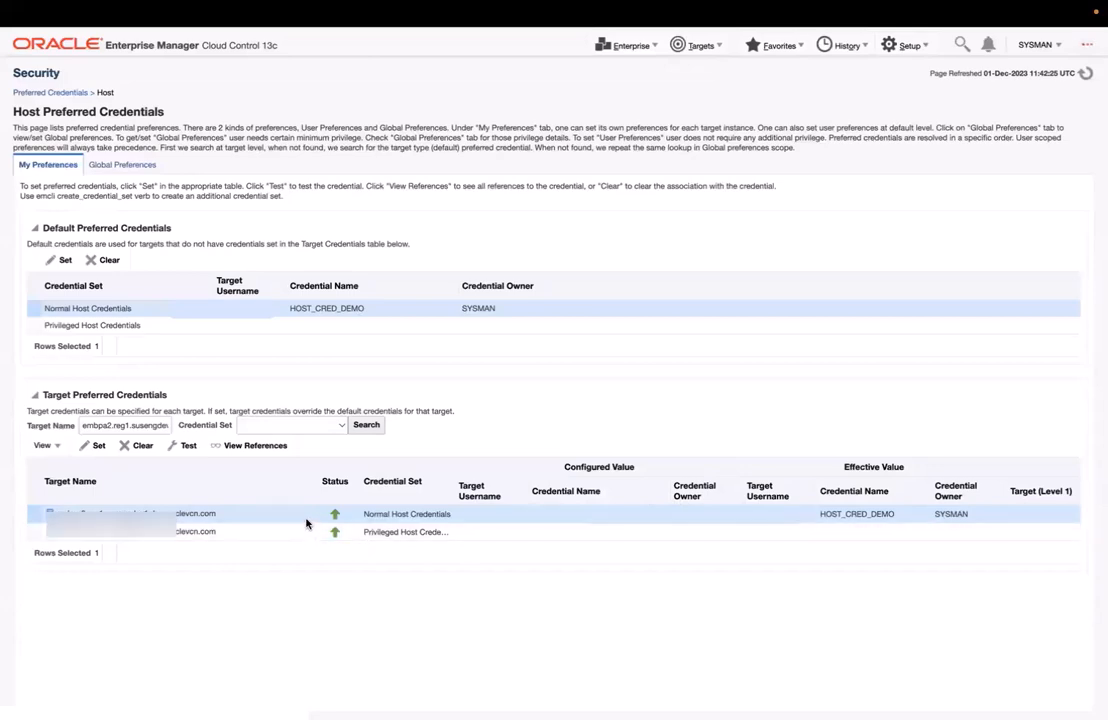
pyautogui.click(97, 449)
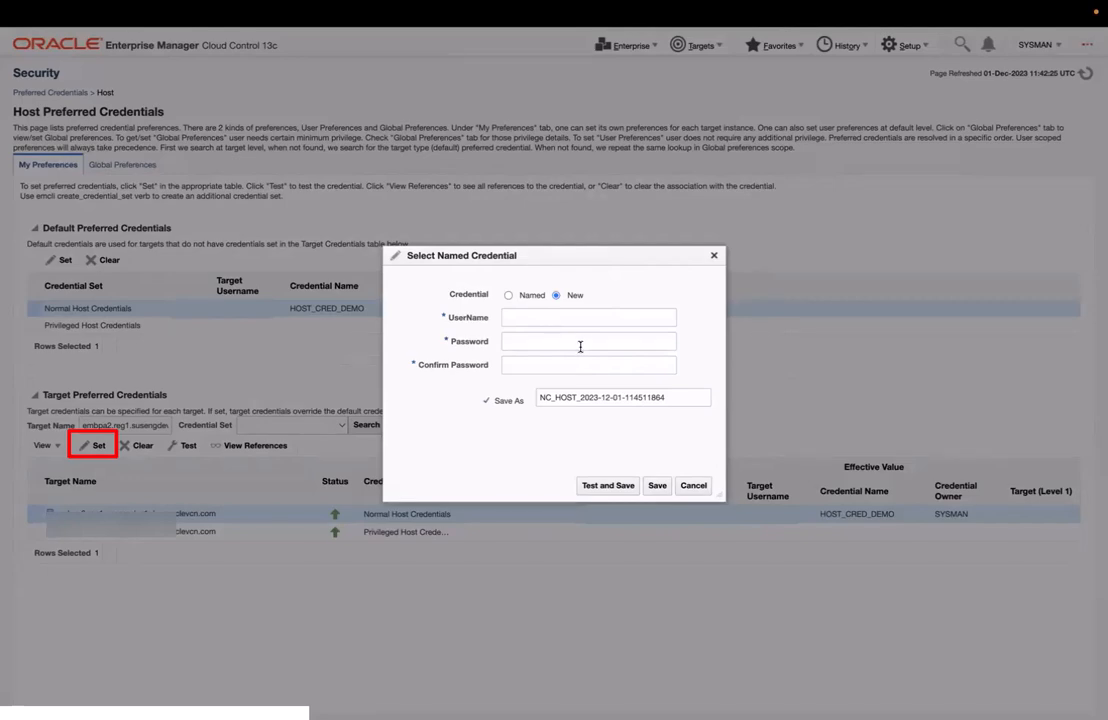
pyautogui.click(714, 258)
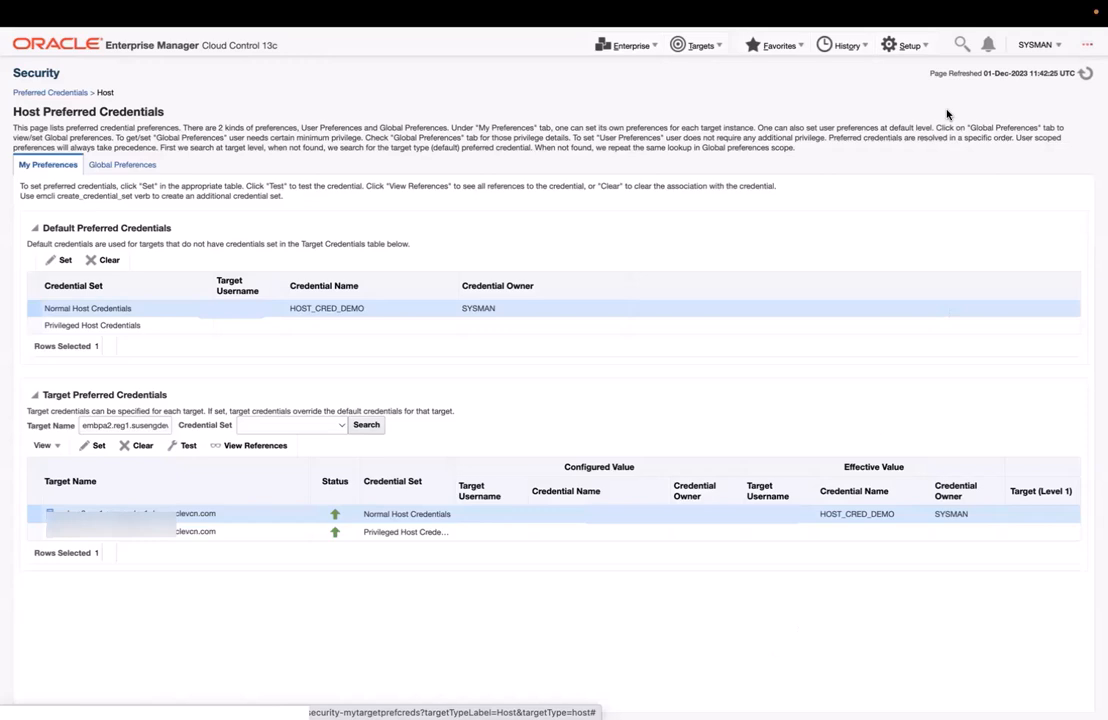
pyautogui.click(905, 45)
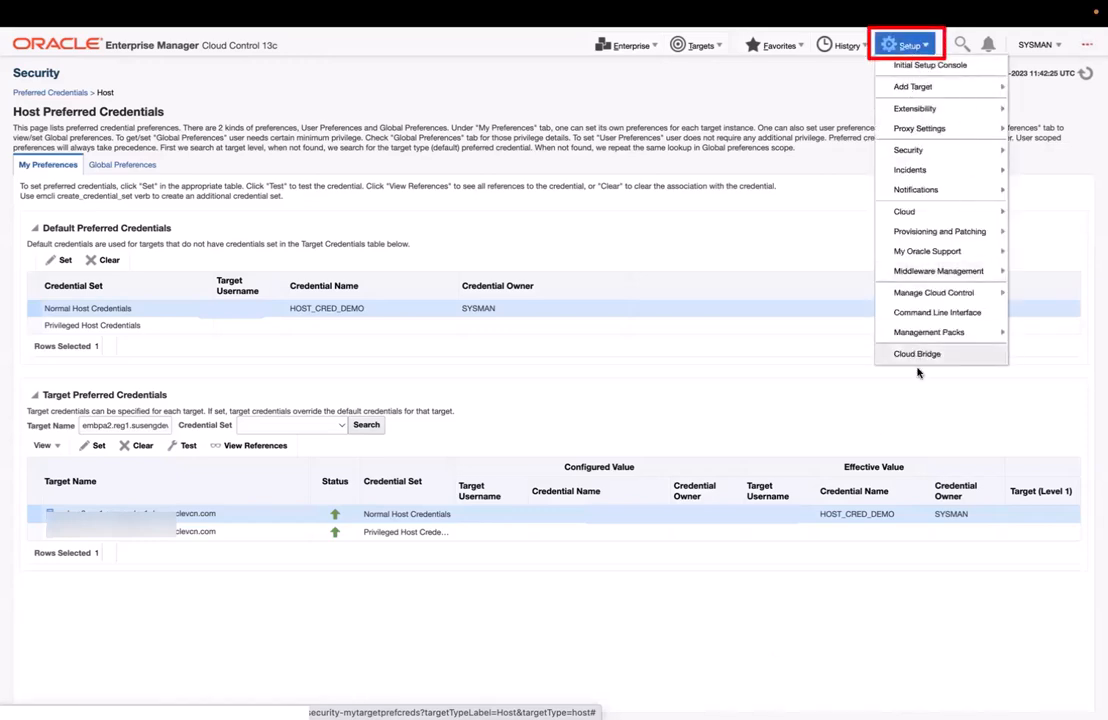
pyautogui.click(918, 356)
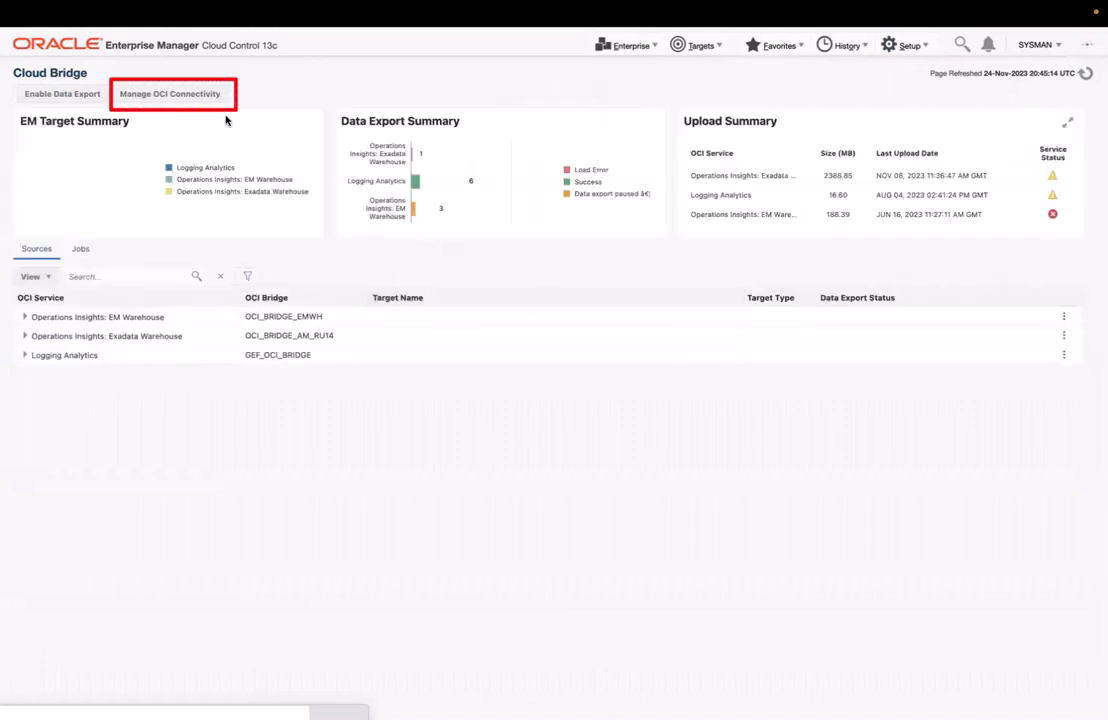
pyautogui.click(201, 101)
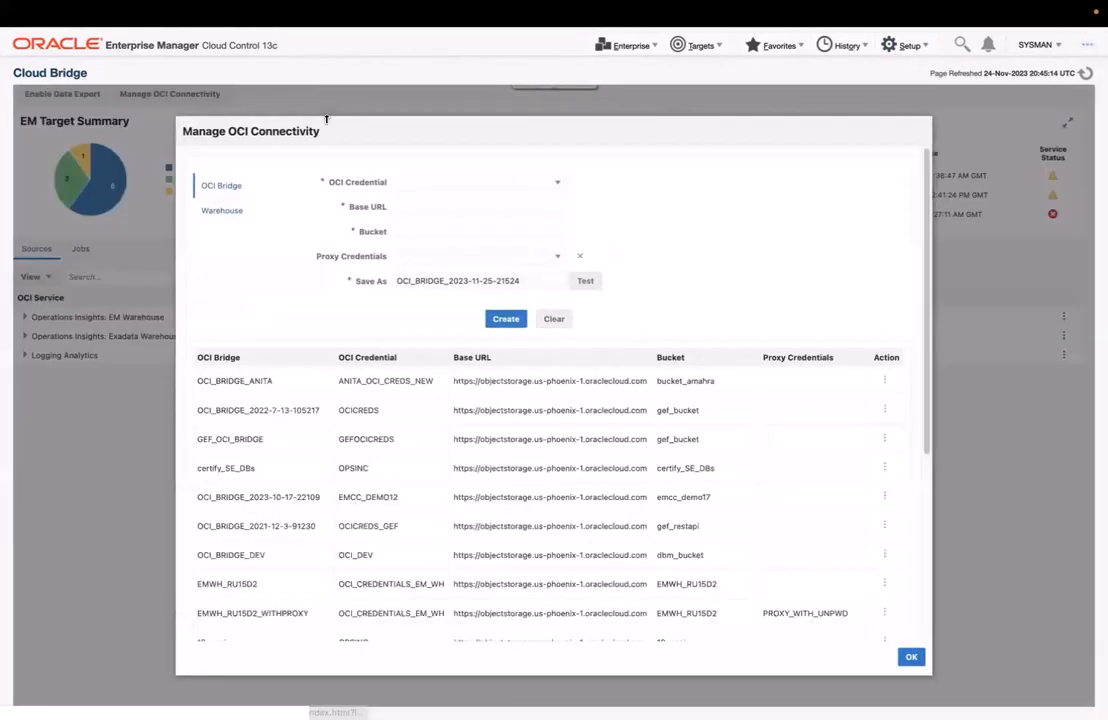
pyautogui.click(435, 184)
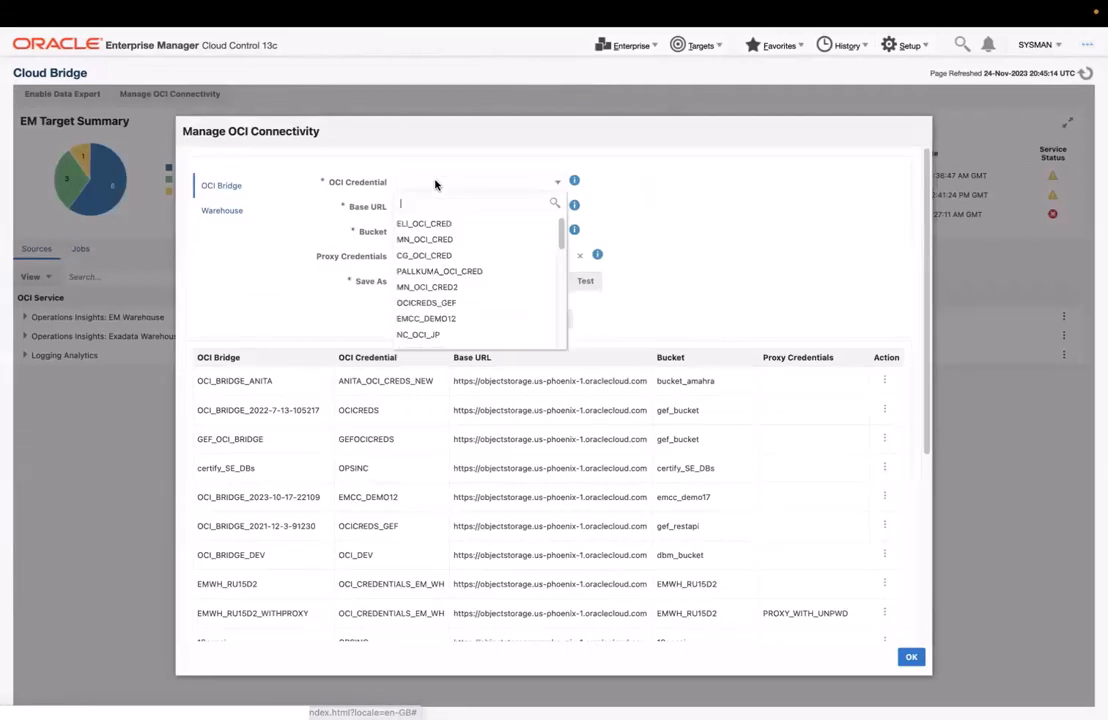
pyautogui.write('demo')
pyautogui.click(450, 239)
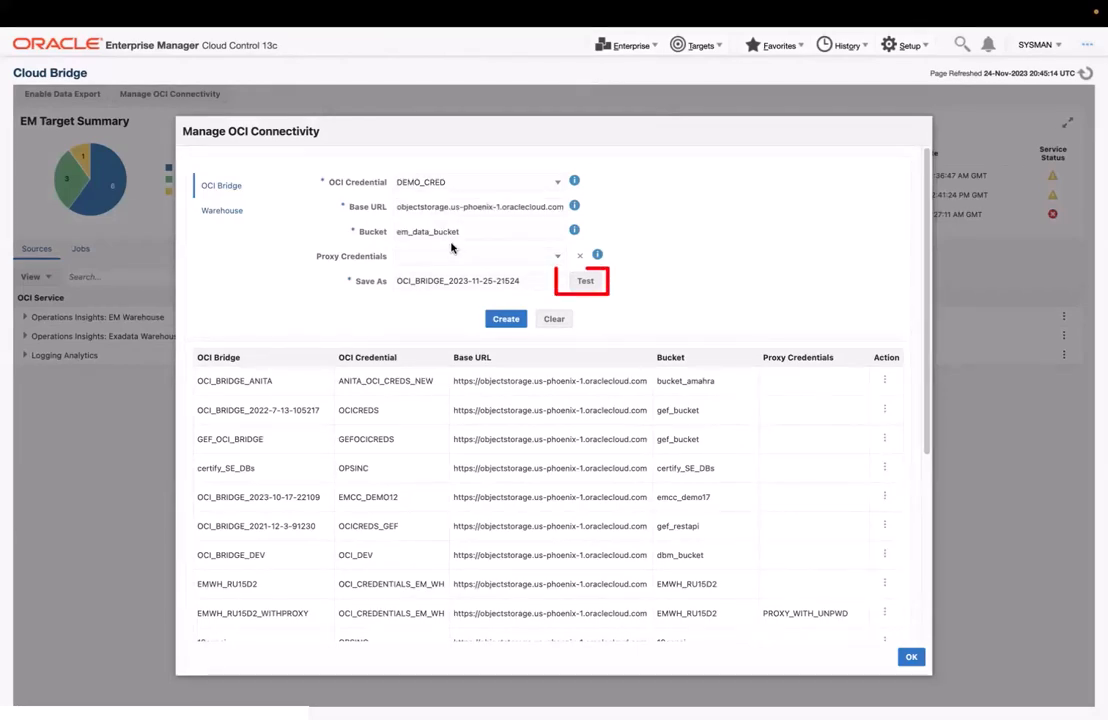
# Test the OCI connectivity, create the bridge under the name demo_bridge, and close the connectivity settings
pyautogui.click(587, 283)
pyautogui.moveTo(520, 281); pyautogui.dragTo(398, 281)
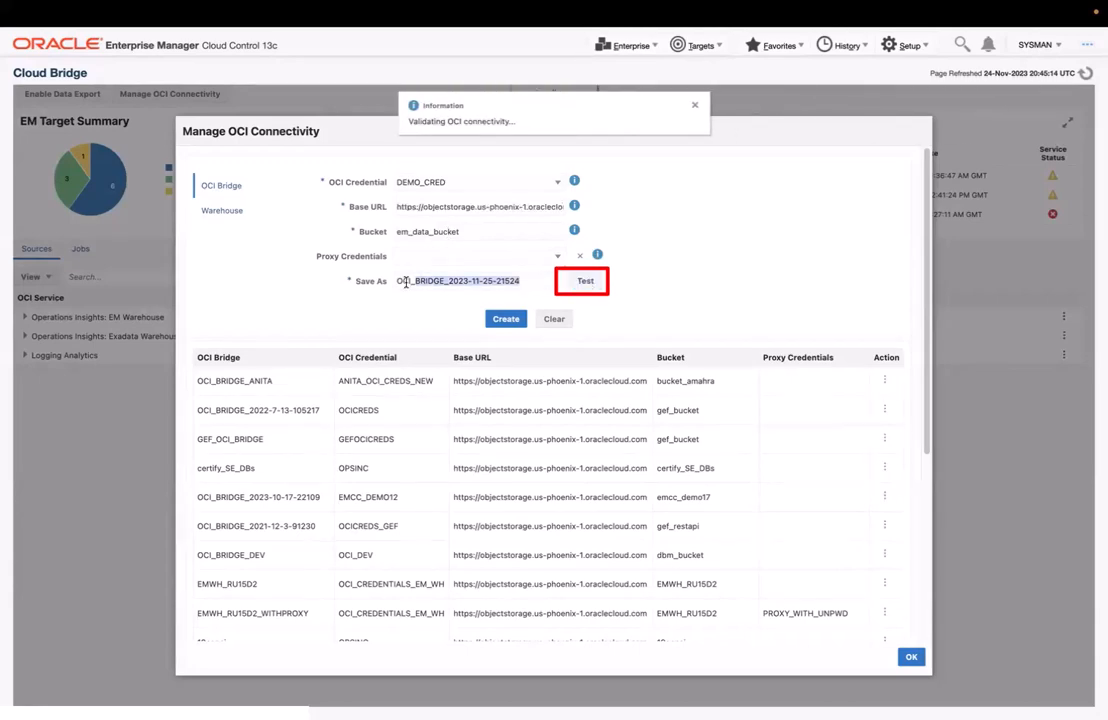
pyautogui.write('demo_')
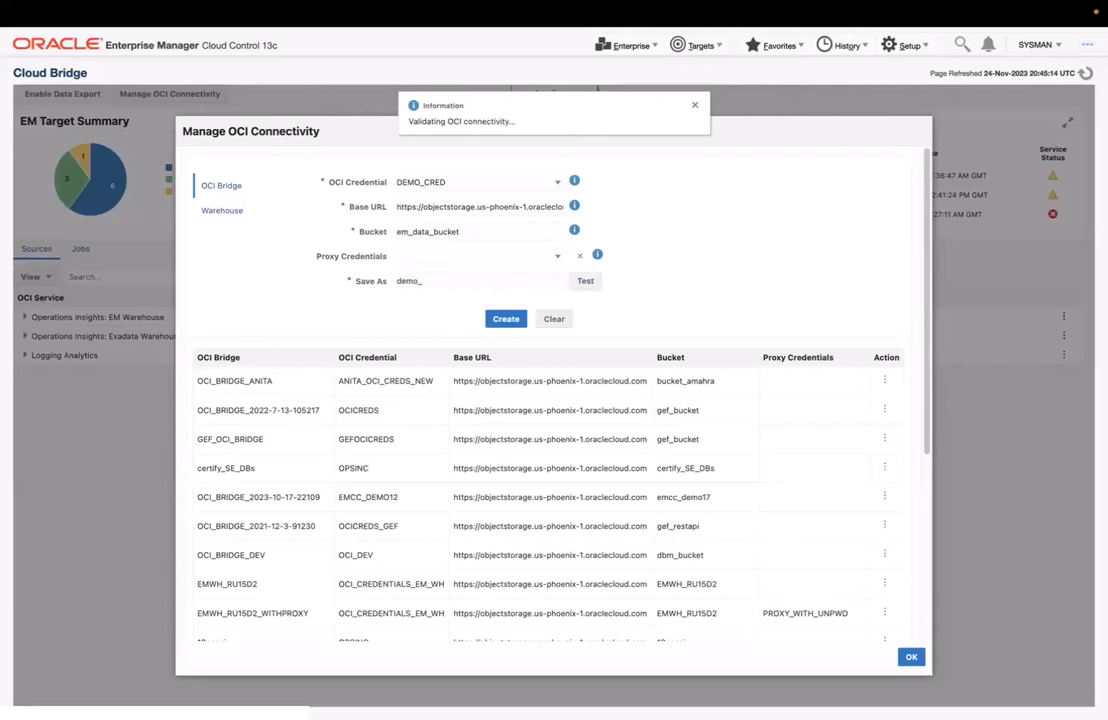
pyautogui.write('bridgege')
pyautogui.click(506, 320)
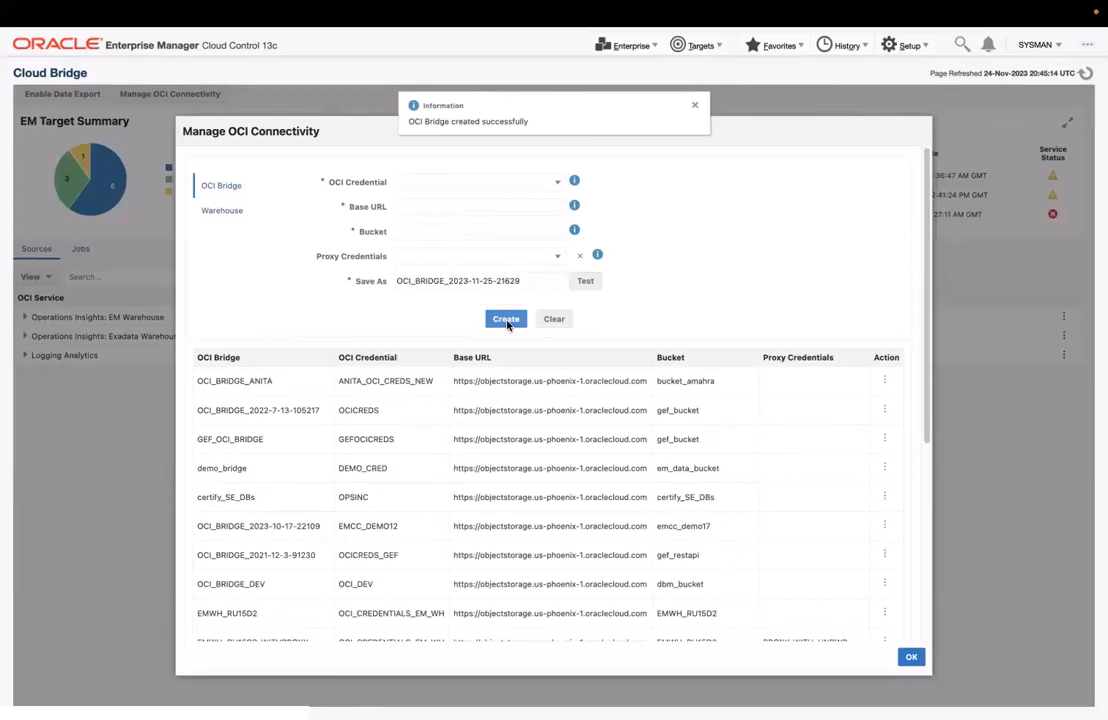
pyautogui.click(913, 659)
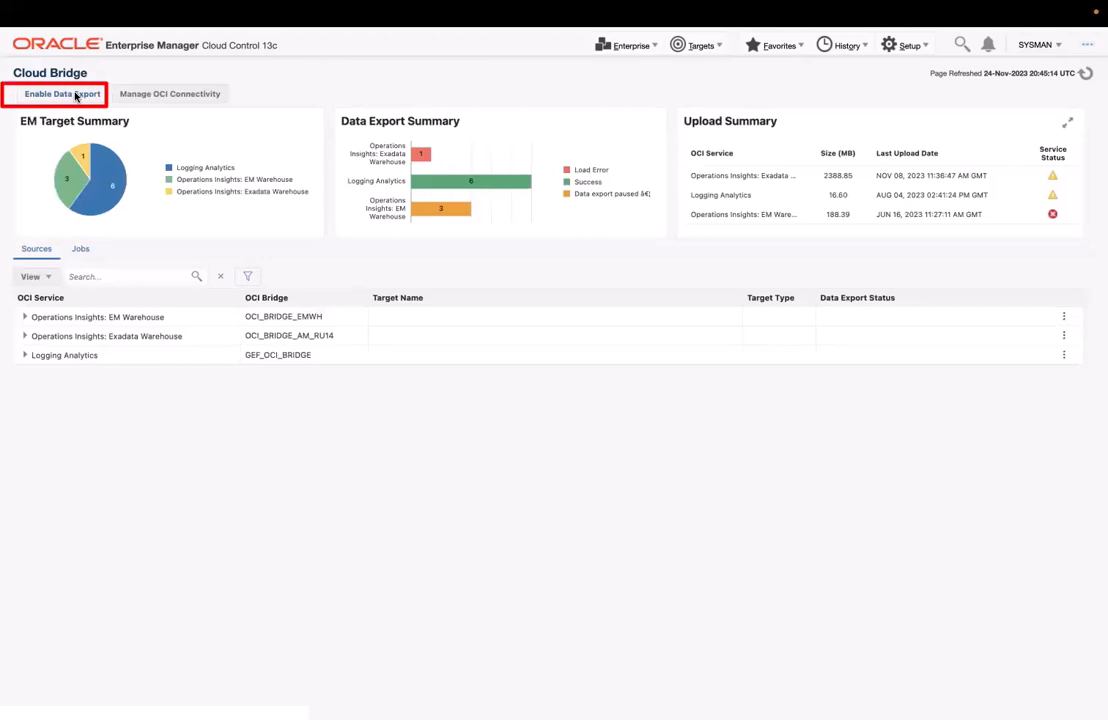
# Start enabling an OCI data export for Operations Insights: Capacity Planning and SQL WH with bridge_demo_grp as the source group
pyautogui.click(76, 96)
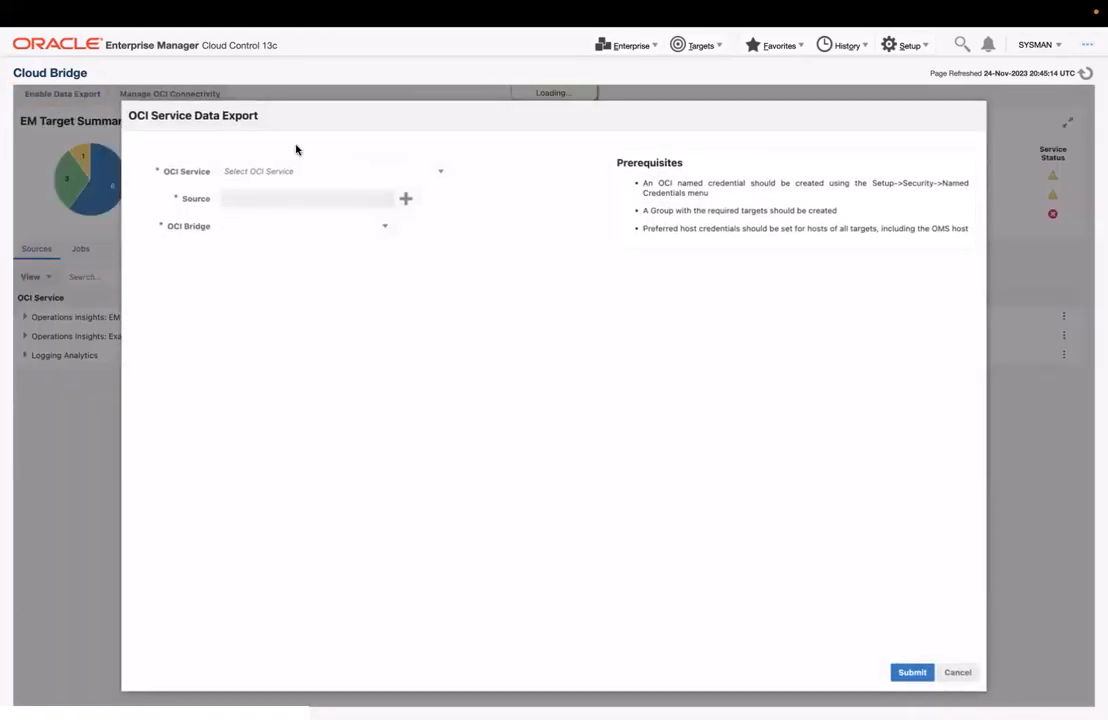
pyautogui.click(311, 172)
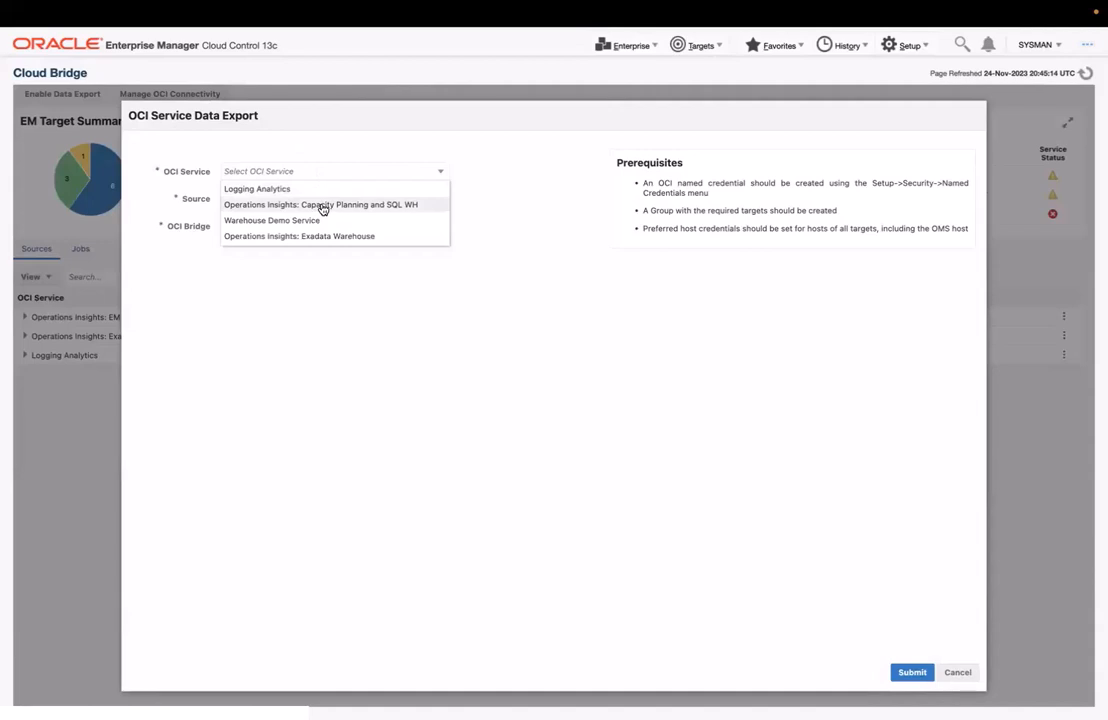
pyautogui.click(321, 207)
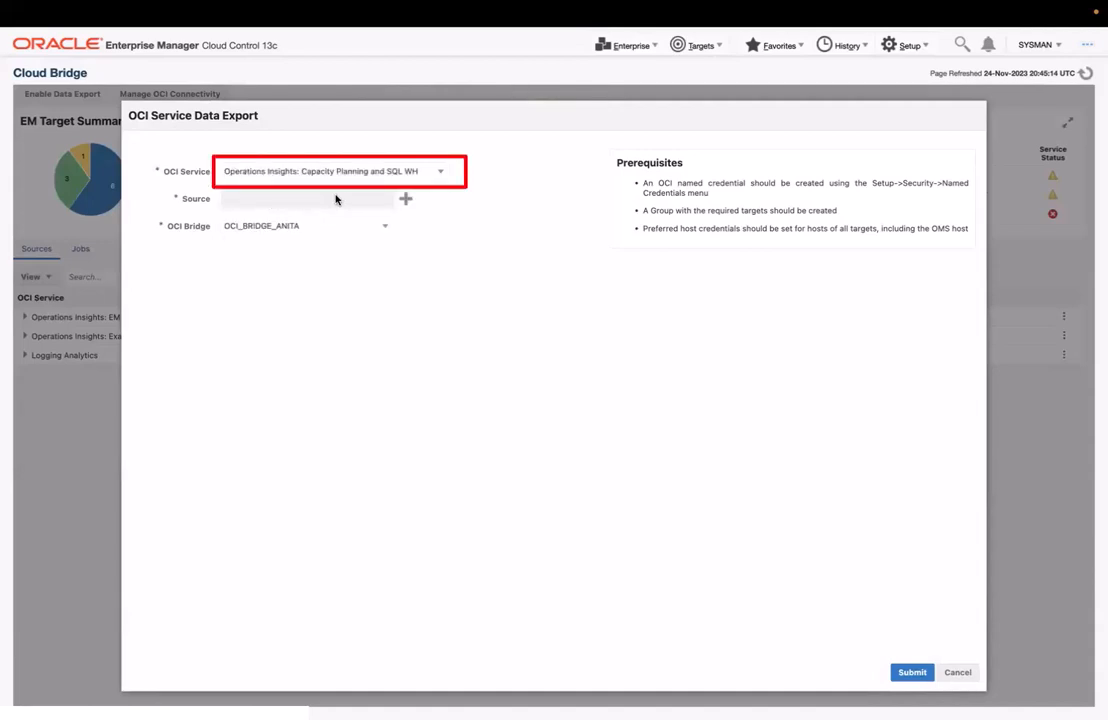
pyautogui.click(406, 199)
pyautogui.write('bri')
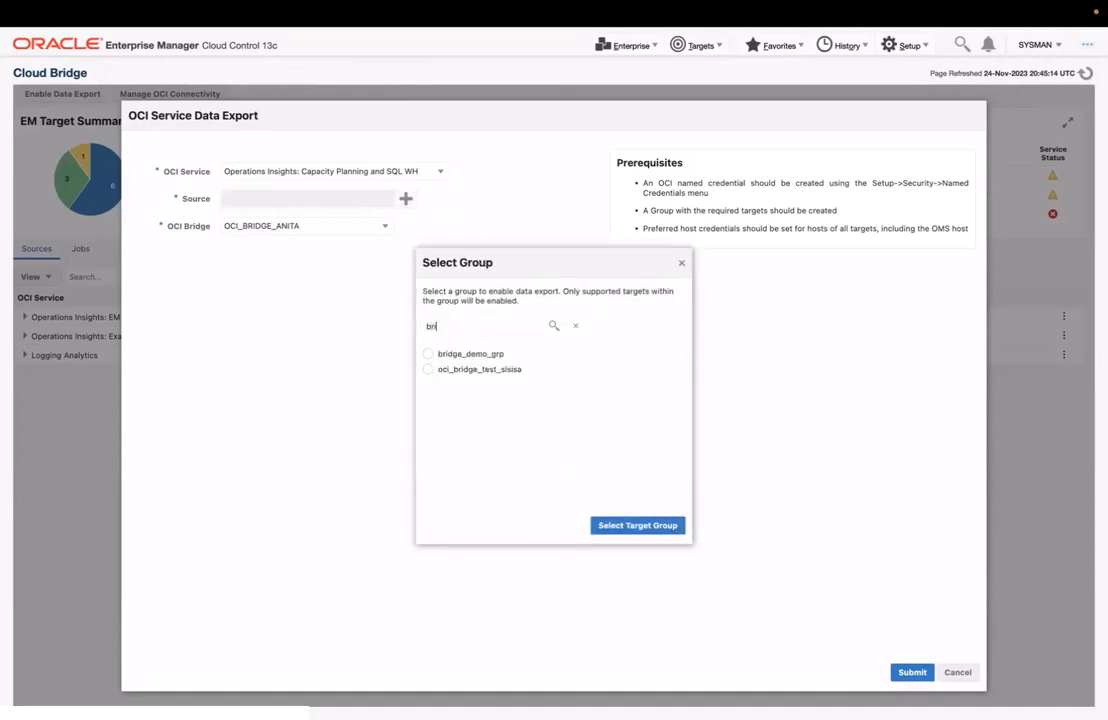
pyautogui.click(428, 354)
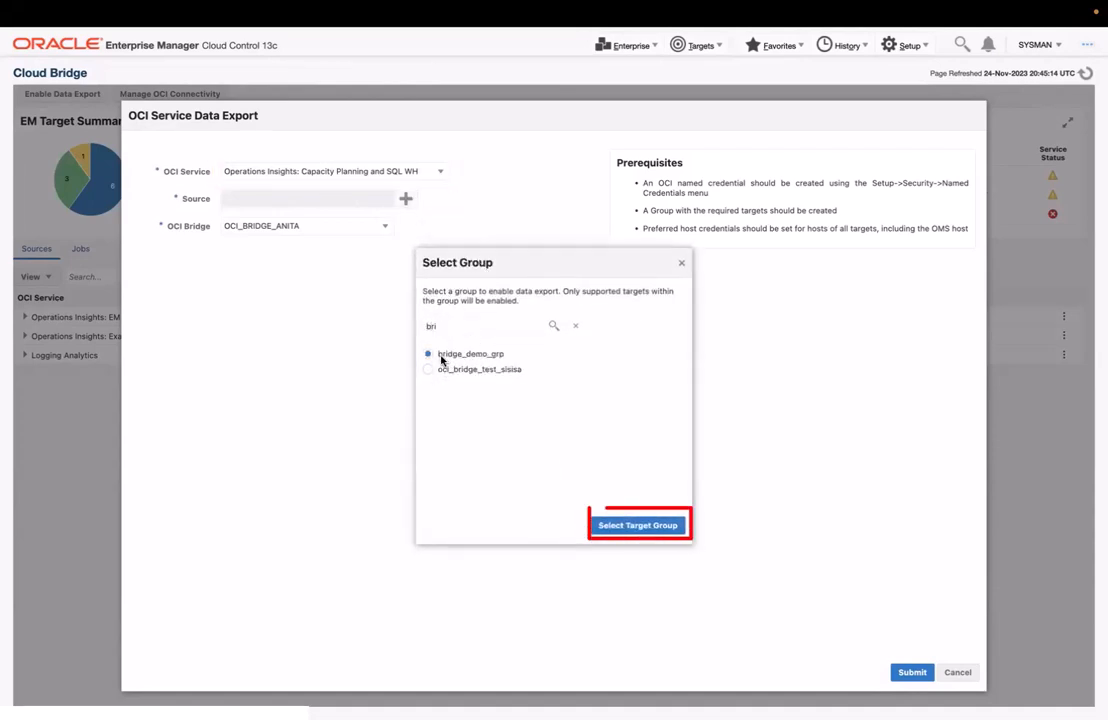
pyautogui.click(629, 527)
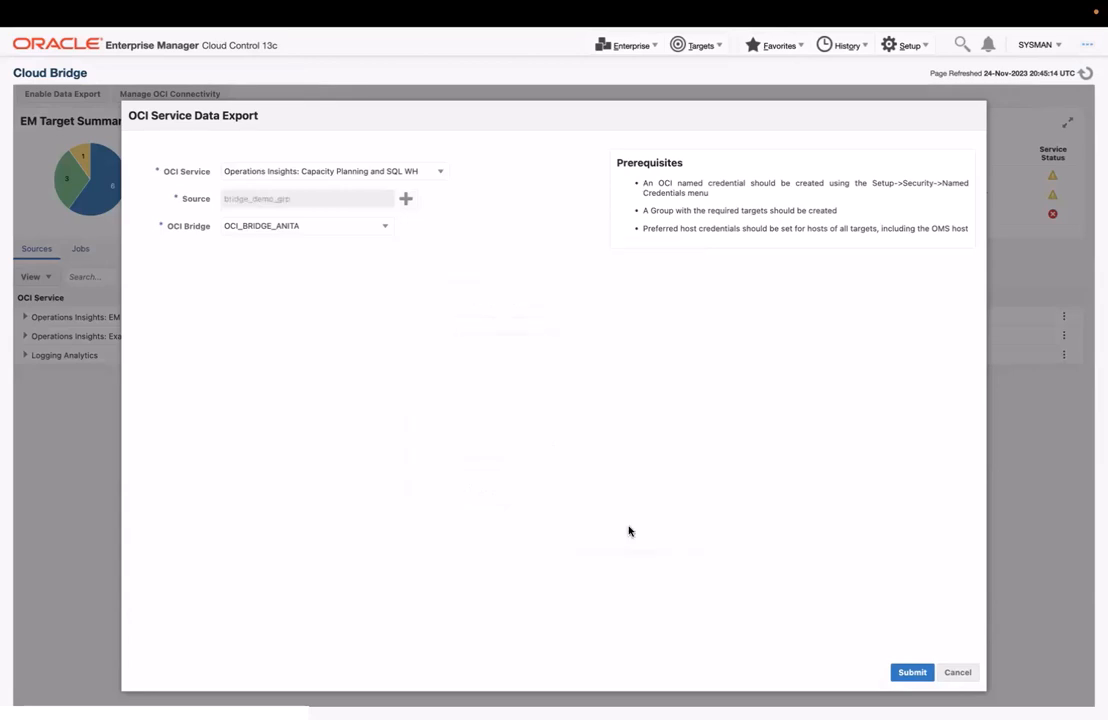
# Choose demo_bridge as the OCI bridge for the data export, submit it, and confirm that preferred host credentials are set
pyautogui.click(309, 230)
pyautogui.click(287, 272)
pyautogui.click(912, 672)
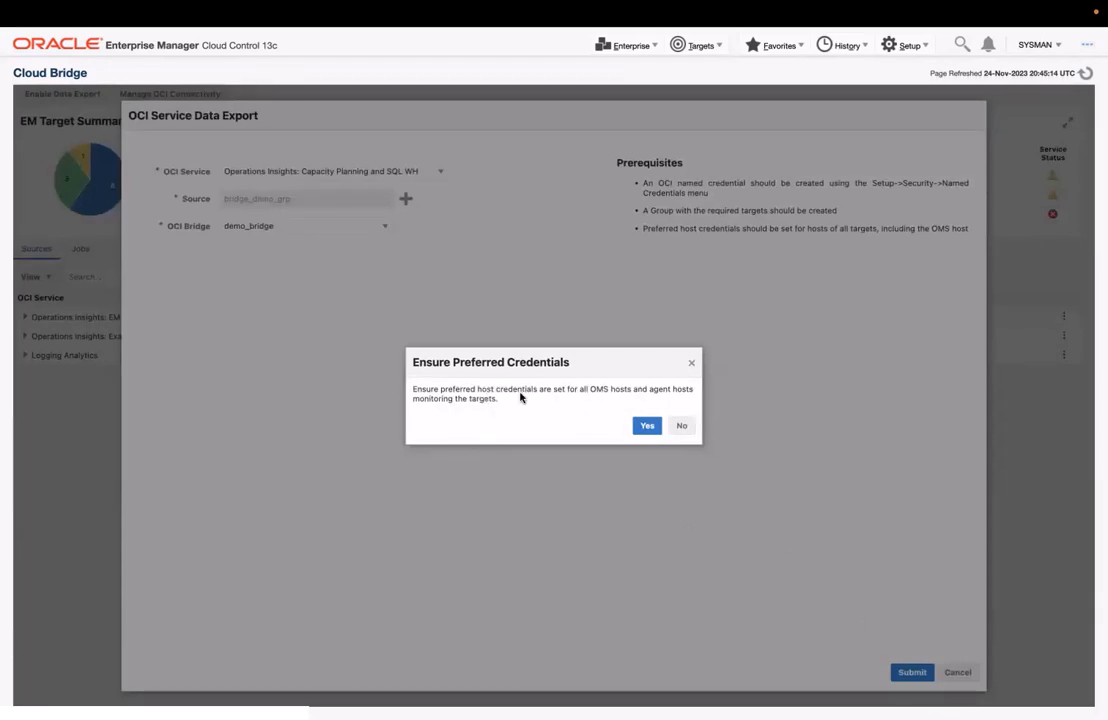
pyautogui.click(646, 426)
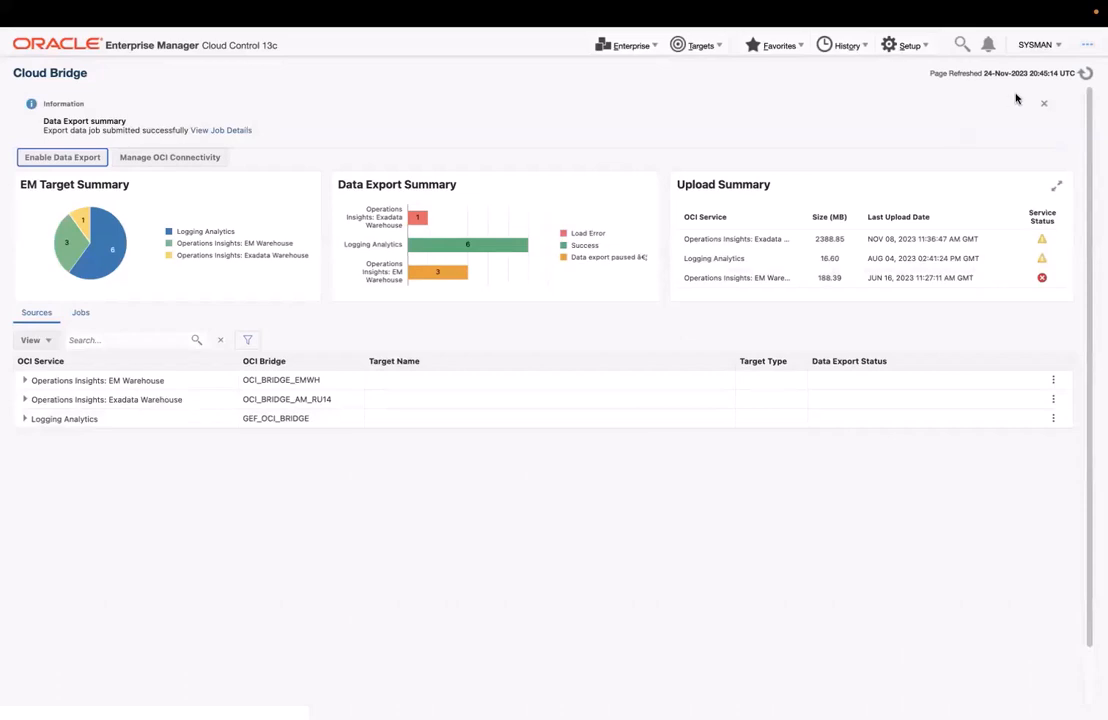
# Refresh the Cloud Bridge page and examine the export status of each bridge_demo_grp target under Operations Insights: Capacity Planning and SQL WH
pyautogui.click(1085, 76)
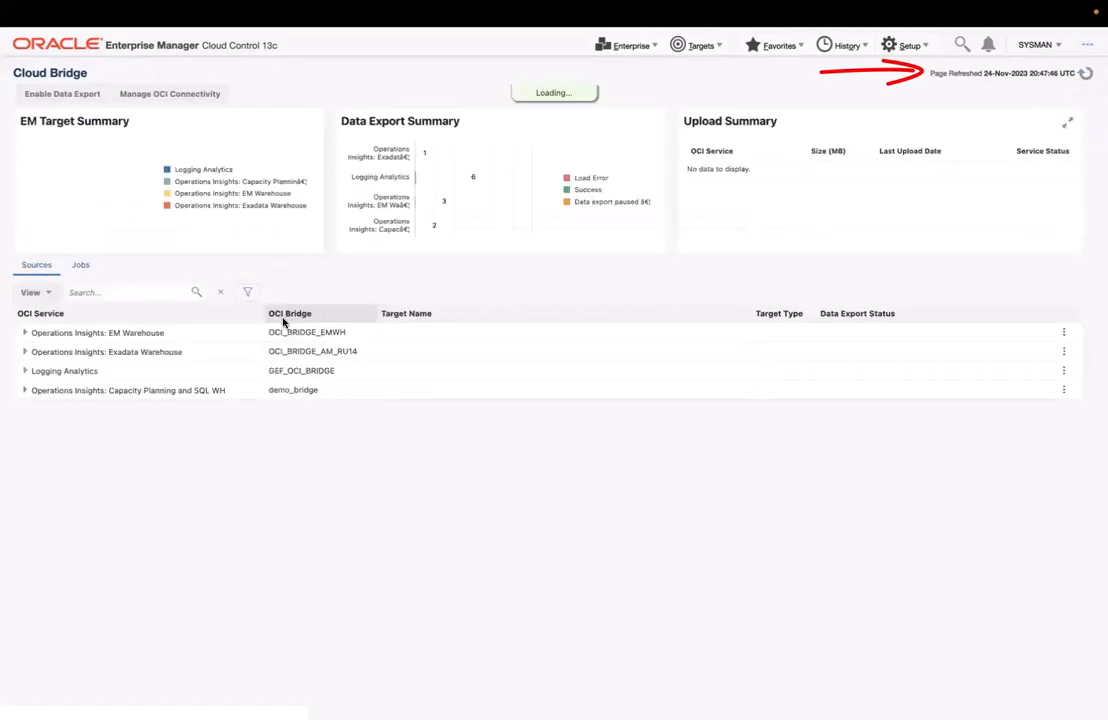
pyautogui.click(26, 392)
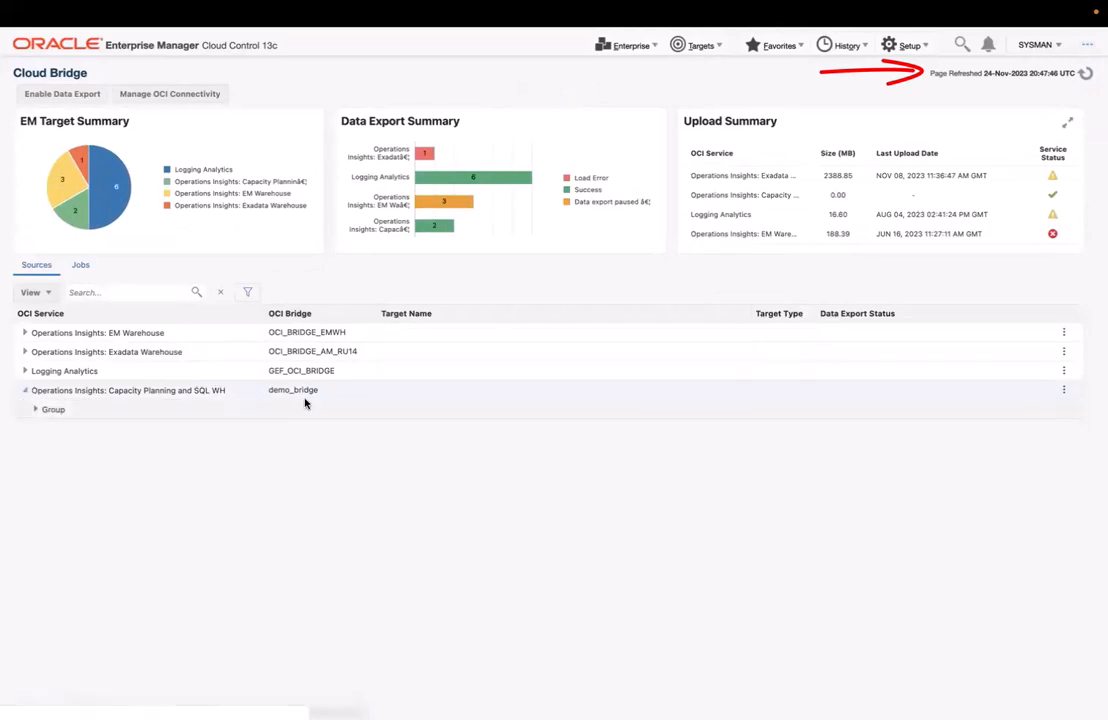
pyautogui.click(35, 410)
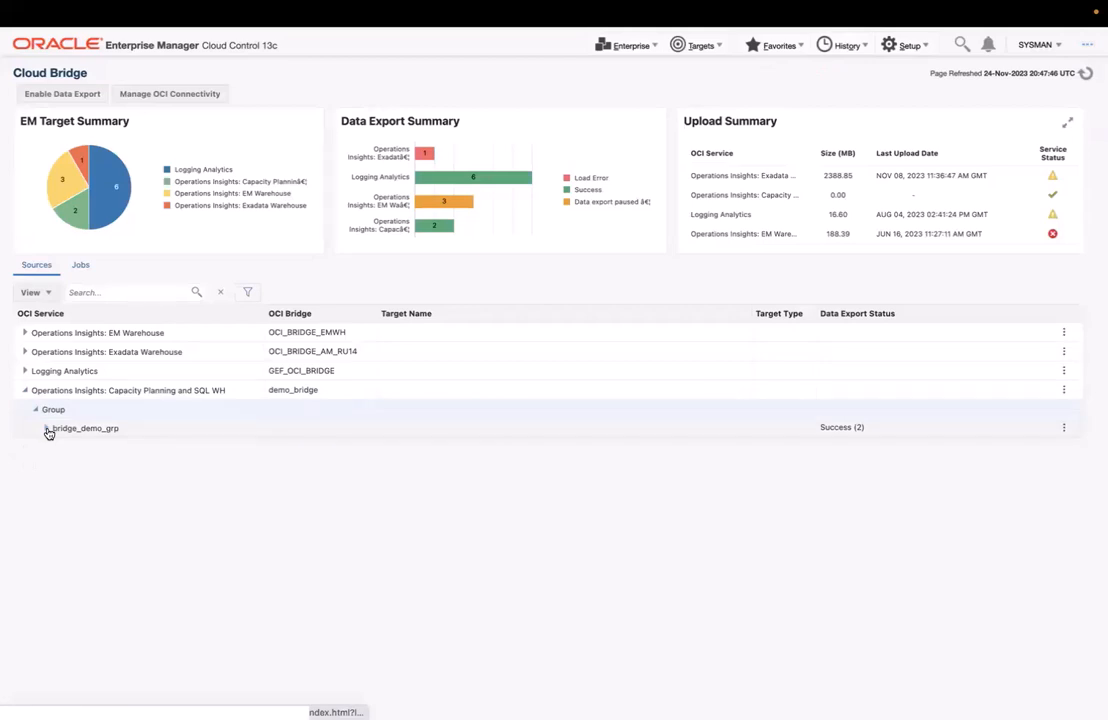
pyautogui.click(46, 430)
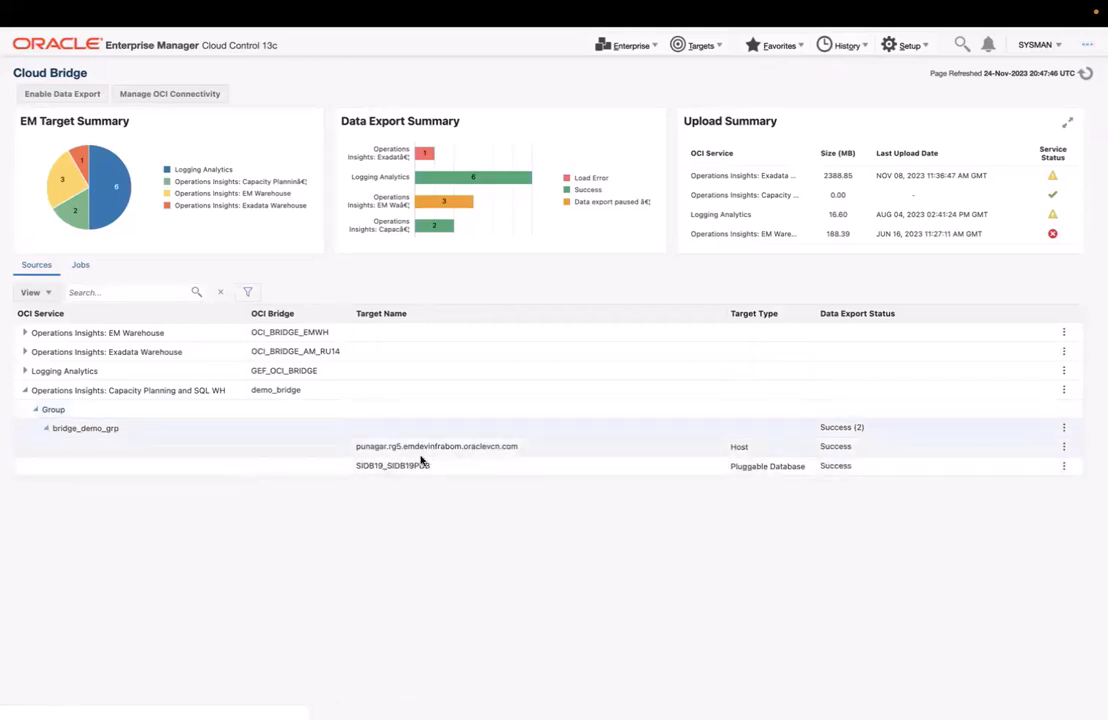